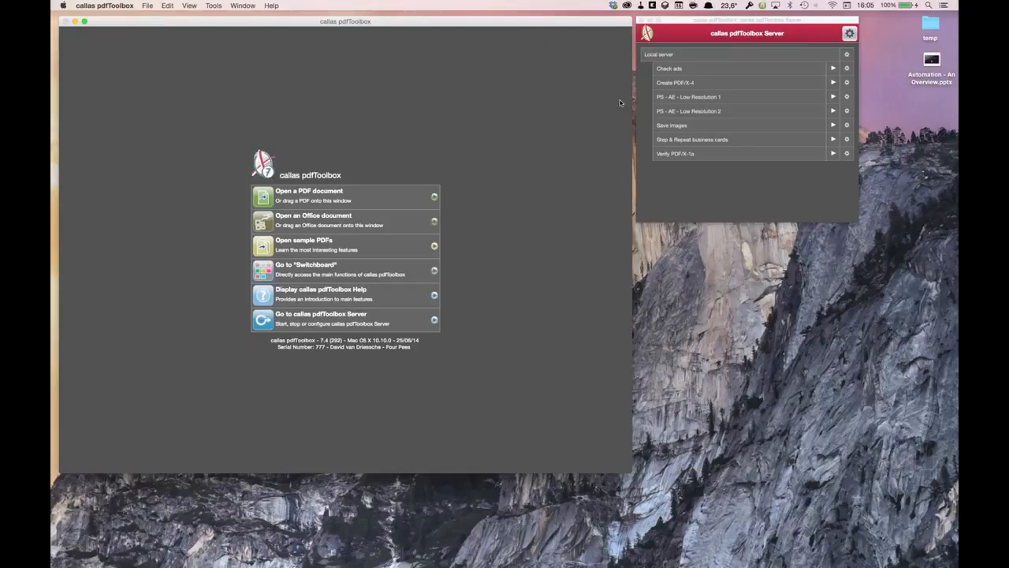
- Bring the pdfToolbox Server window forward and open the Verify PDF/X-1a job for editing, highlighting its name
click(686, 23)
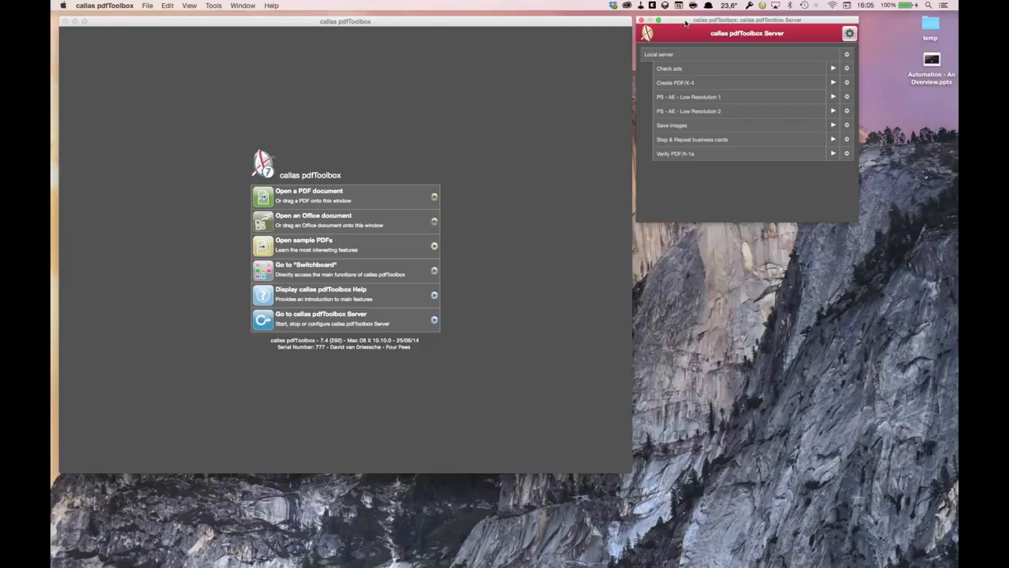
drag(686, 23, 453, 37)
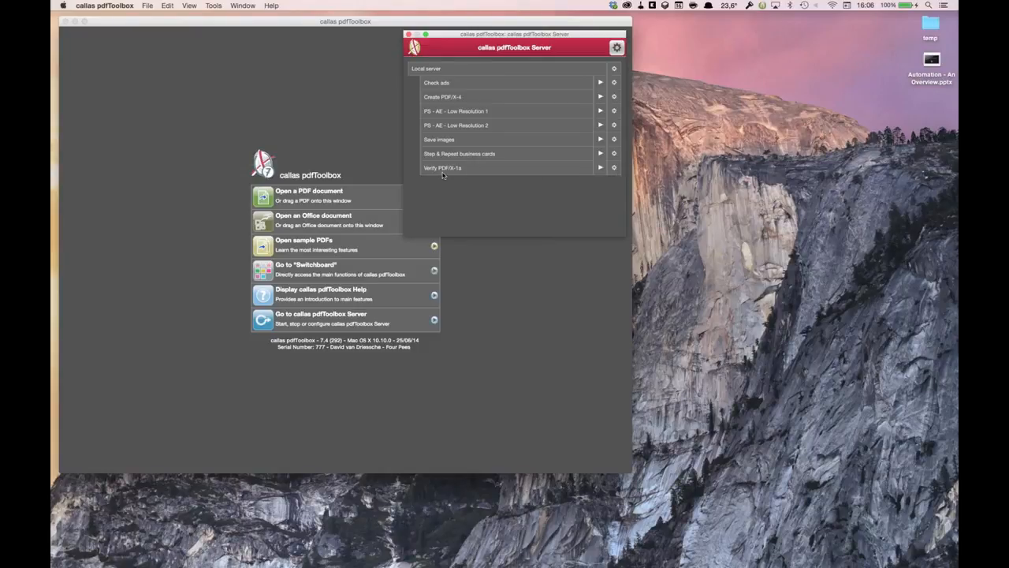
click(615, 169)
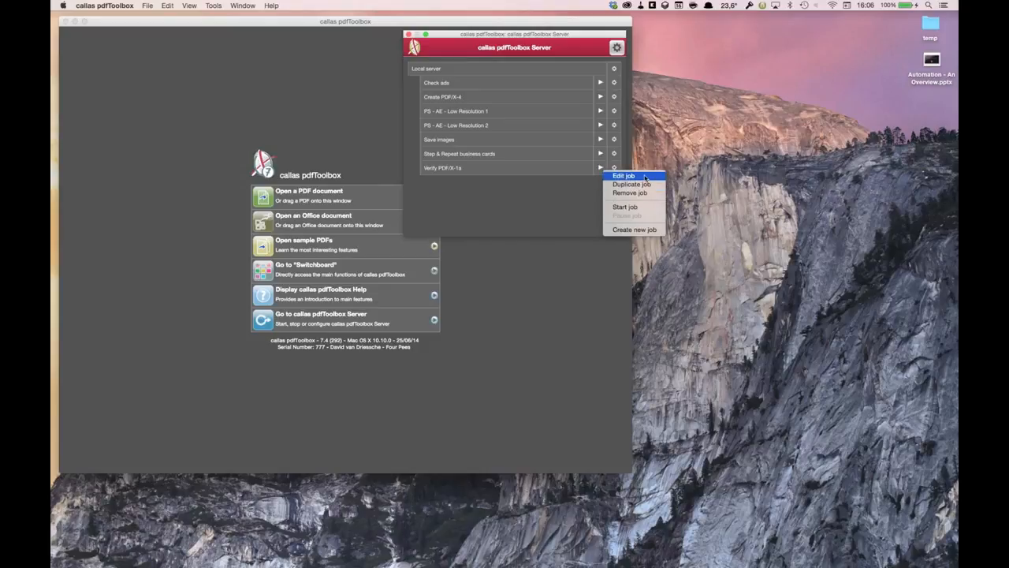
click(645, 176)
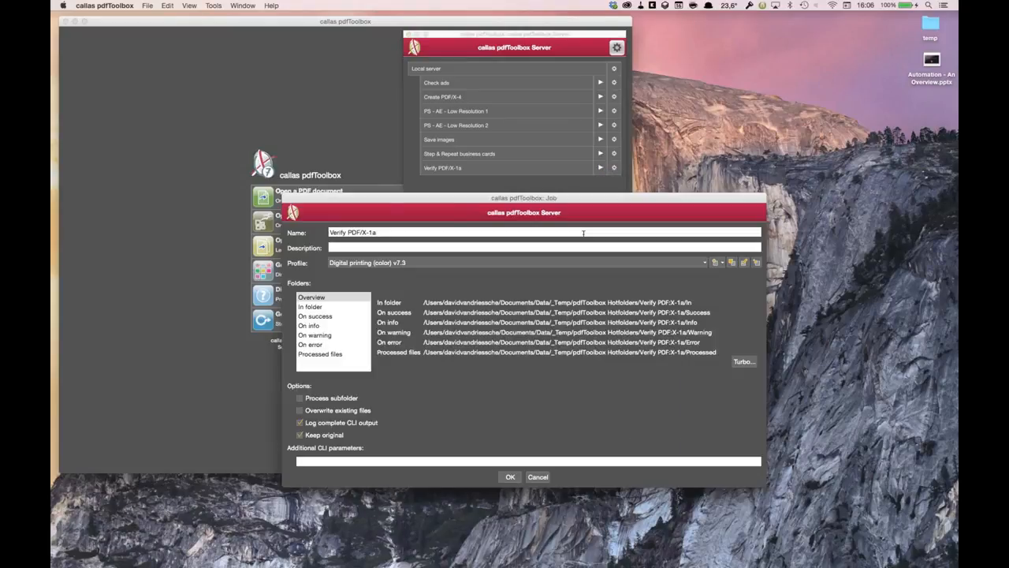
drag(582, 204, 532, 39)
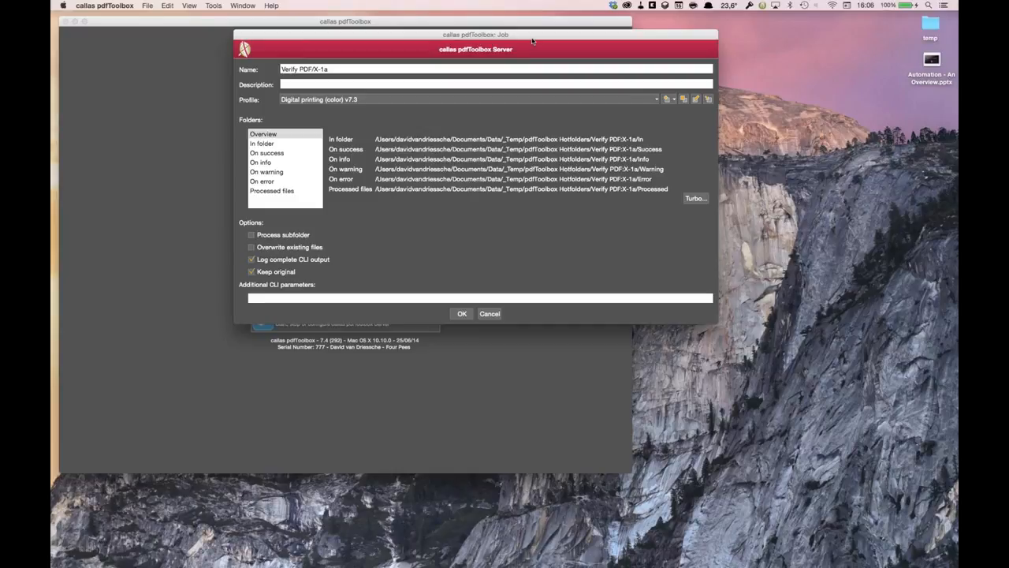
click(344, 69)
drag(344, 69, 264, 69)
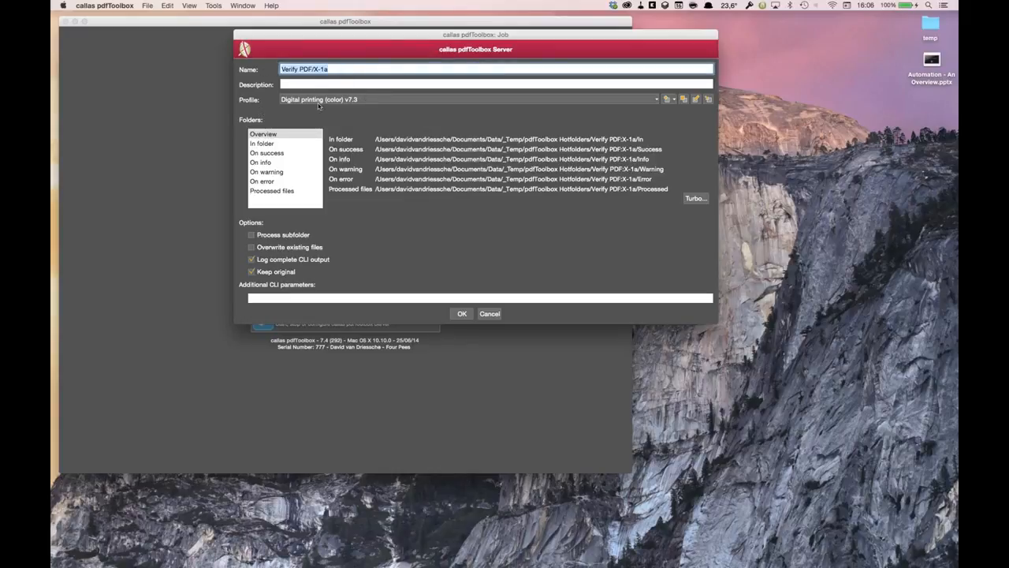
- Filter the profiles by "pdf" to try a PDF/X-3 profile, and set the job's profile to Convert to PDF/X-1a (ISO Coated v2 (ECI))
click(393, 103)
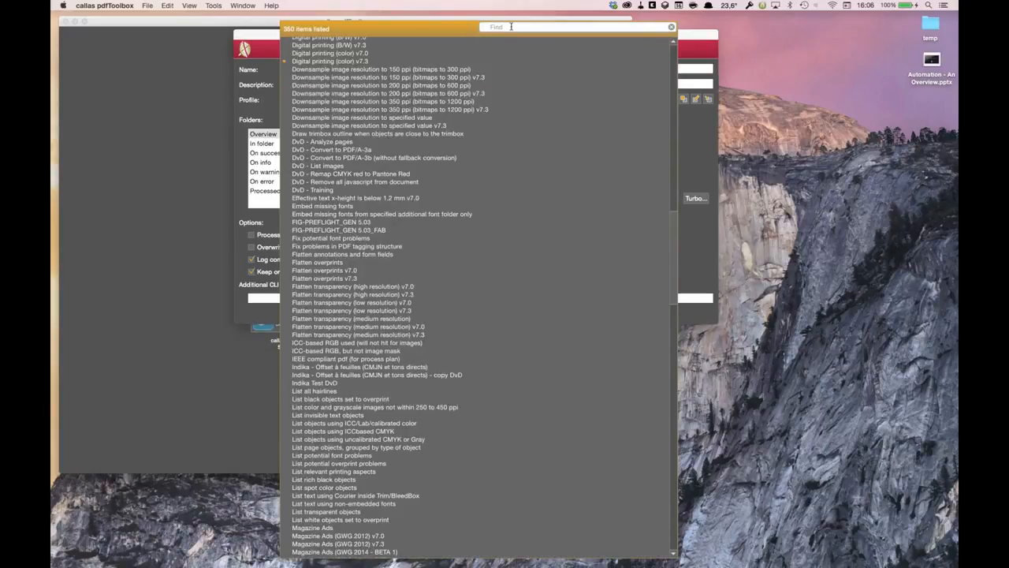
text(pdf)
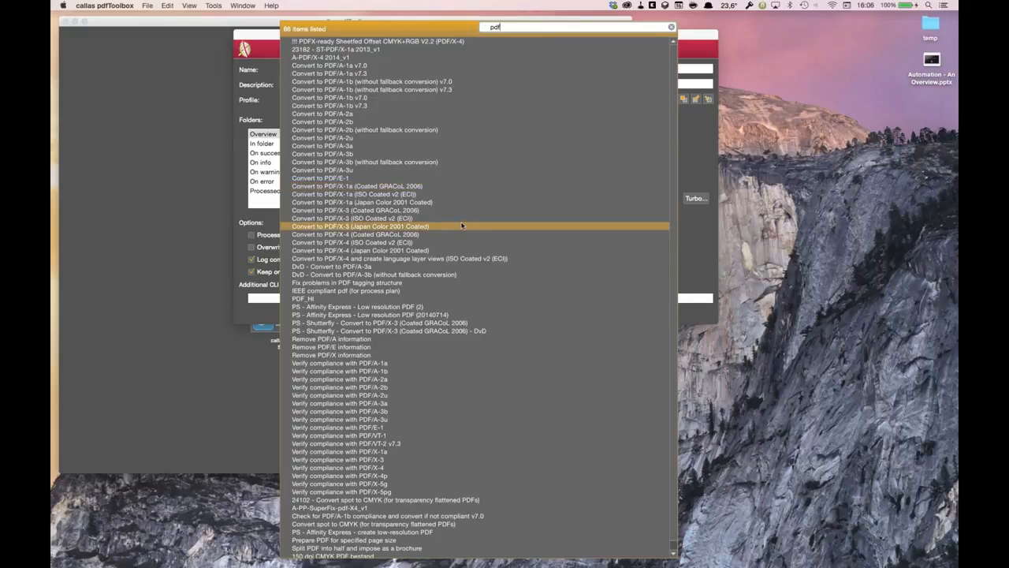
click(462, 218)
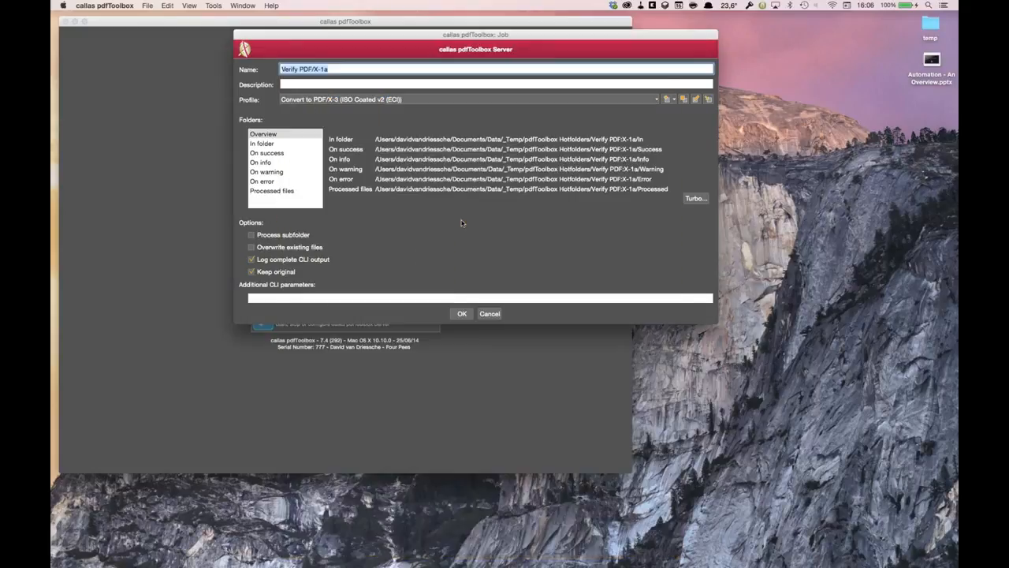
click(373, 99)
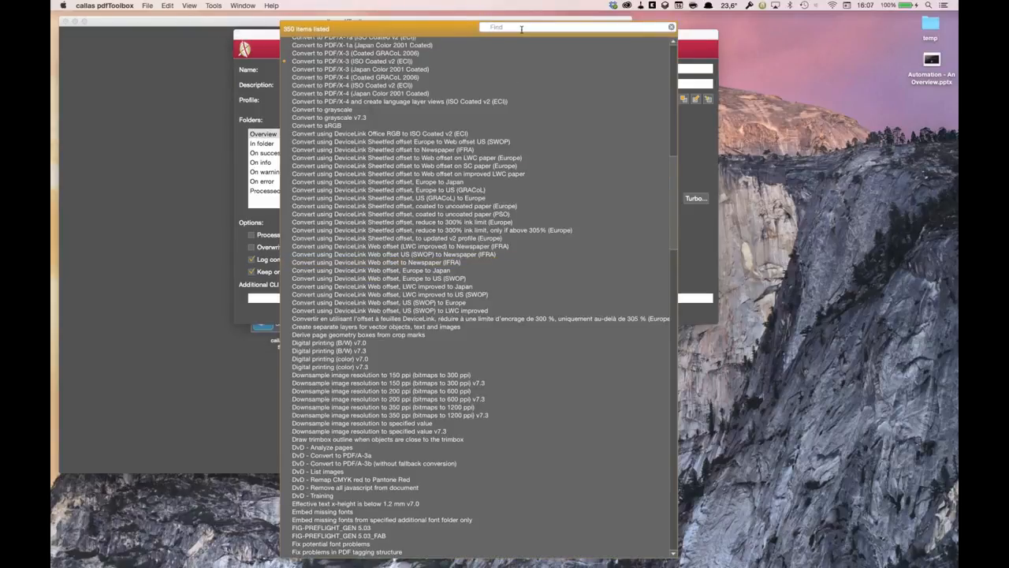
click(355, 37)
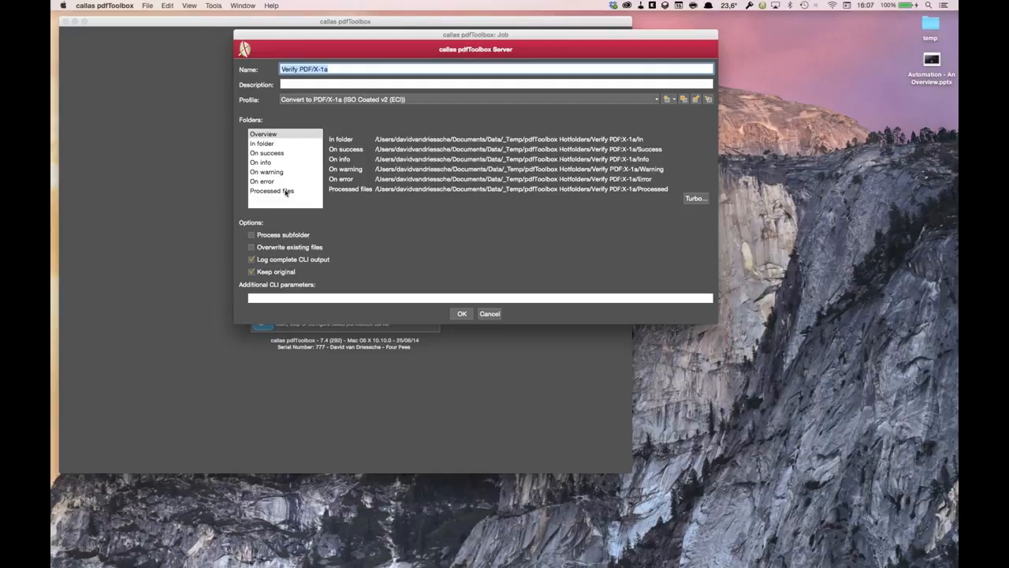
- Examine the job's In folder and On success settings, widening the job dialog to show the full success folder path
click(279, 144)
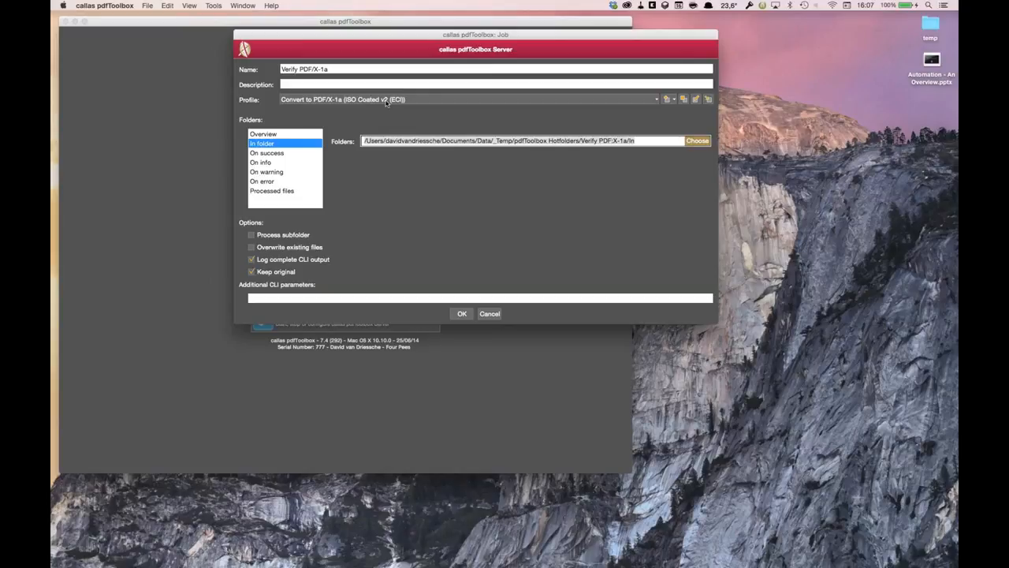
click(284, 153)
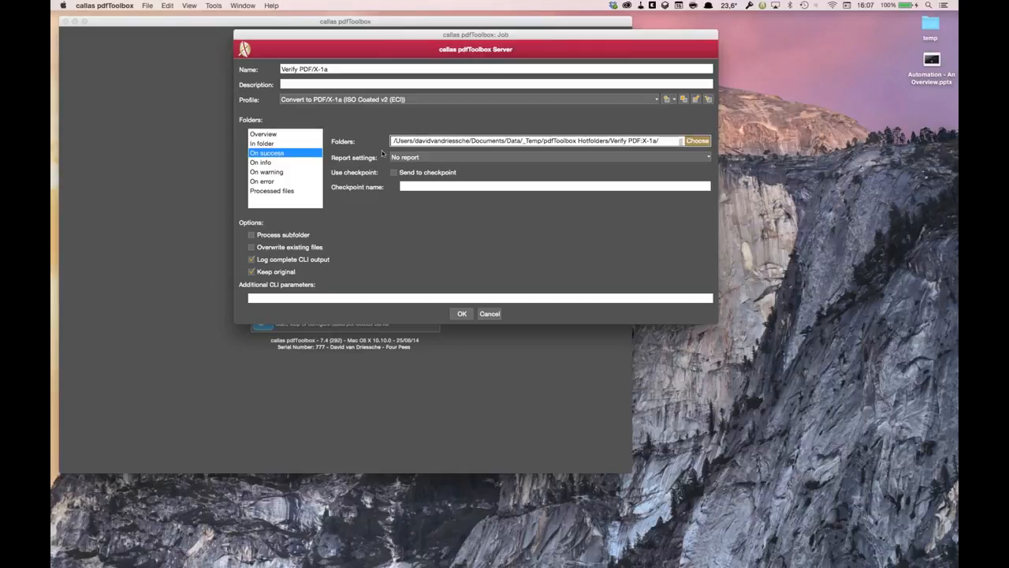
drag(667, 140, 421, 159)
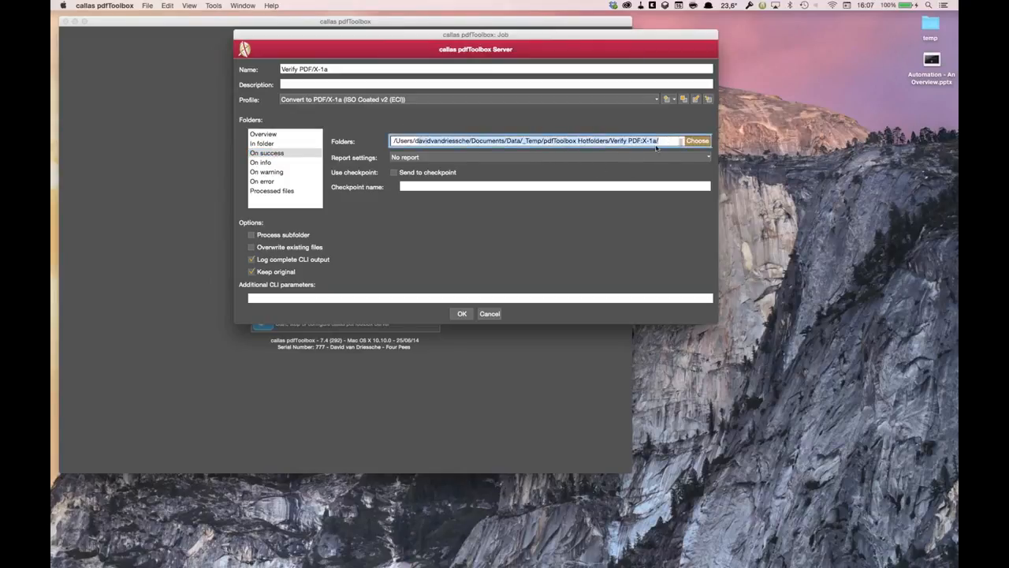
drag(714, 319, 778, 320)
drag(687, 142, 658, 142)
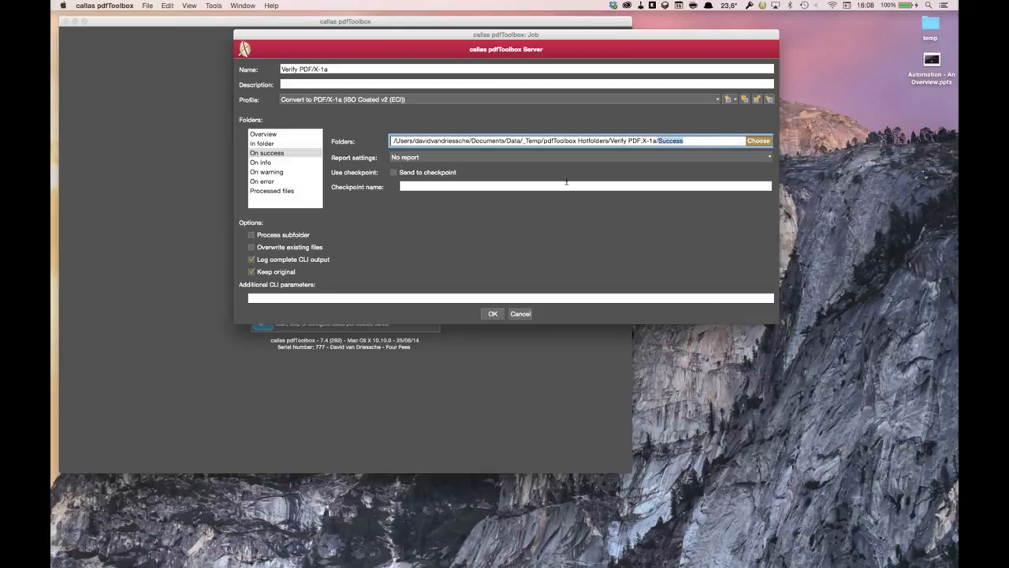
- Examine the job's On error settings and the available report types, and close the job without saving
click(293, 183)
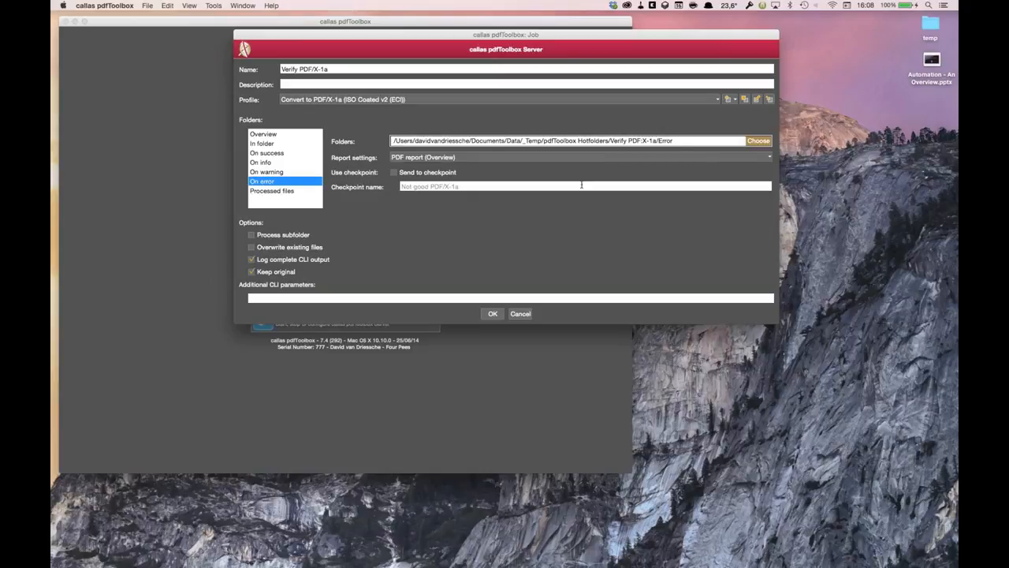
click(465, 159)
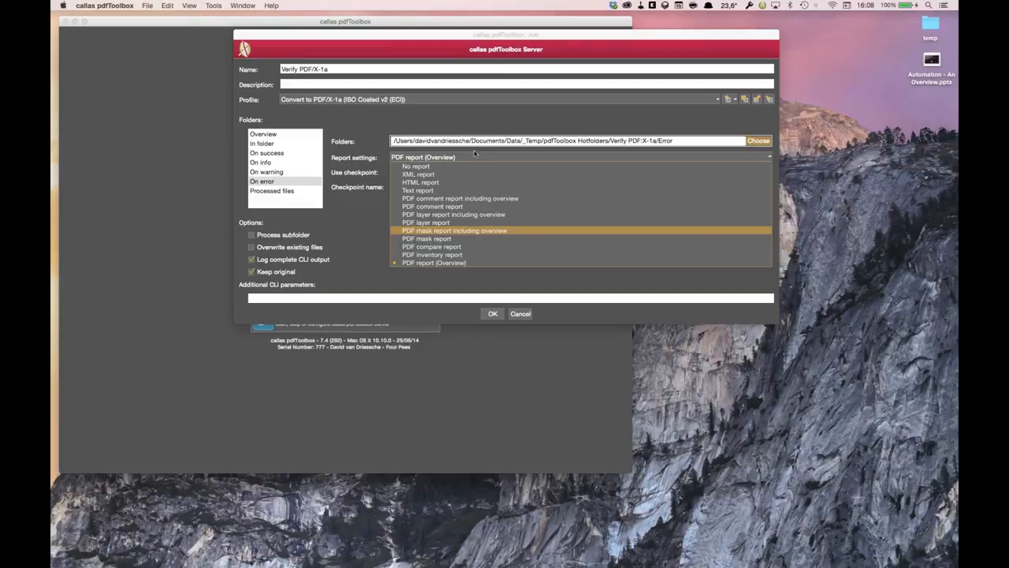
click(495, 130)
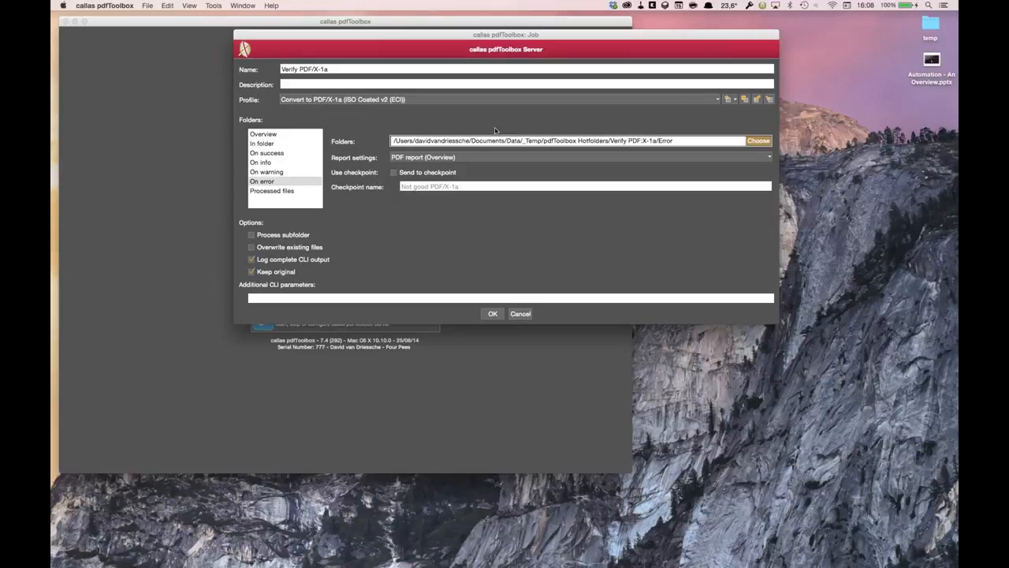
click(530, 313)
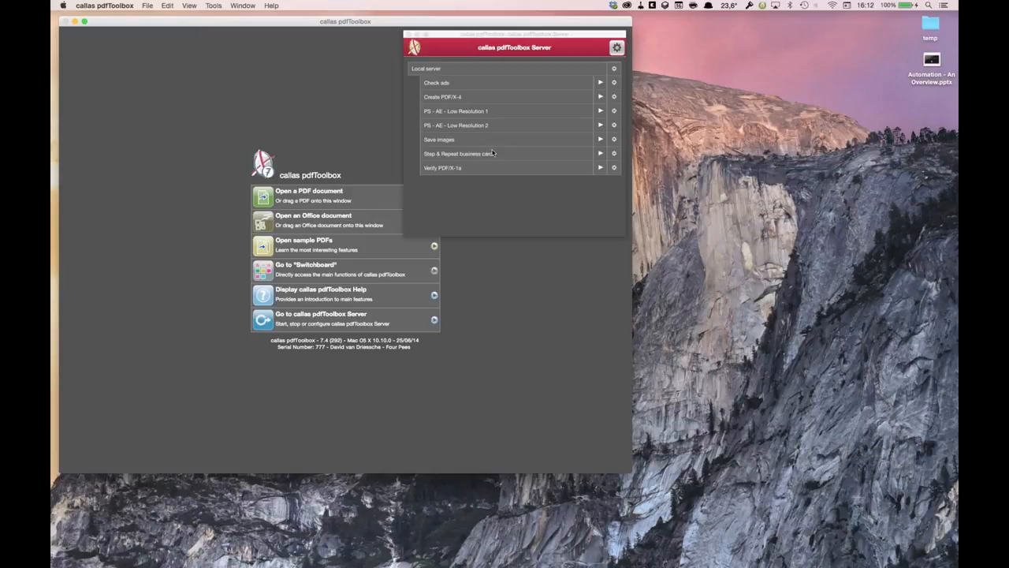
- Hide pdfToolbox and switch to the Turbine application
key(super+h)
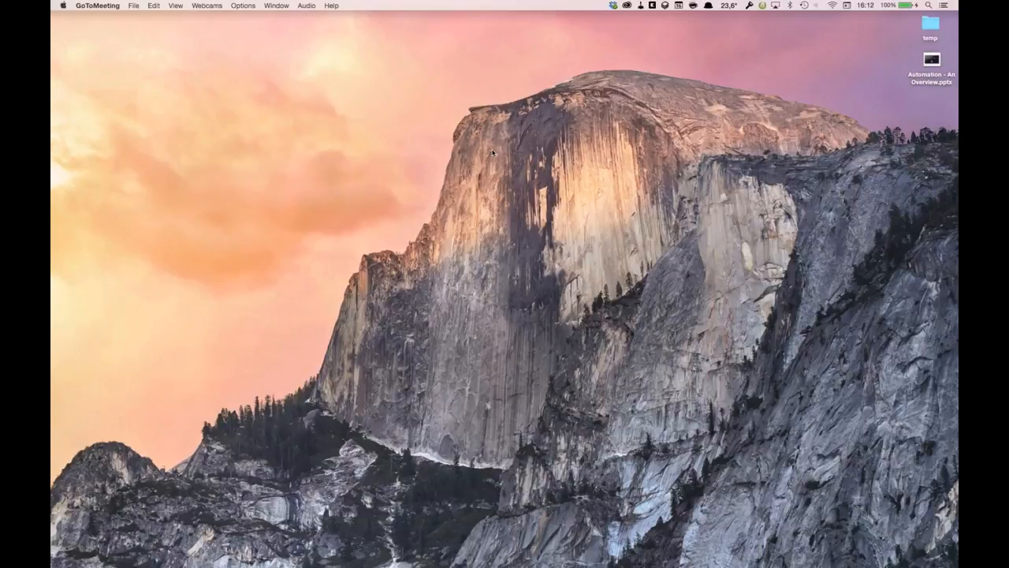
key(super+Tab)
key(super+Tab)
key(super+Tab)
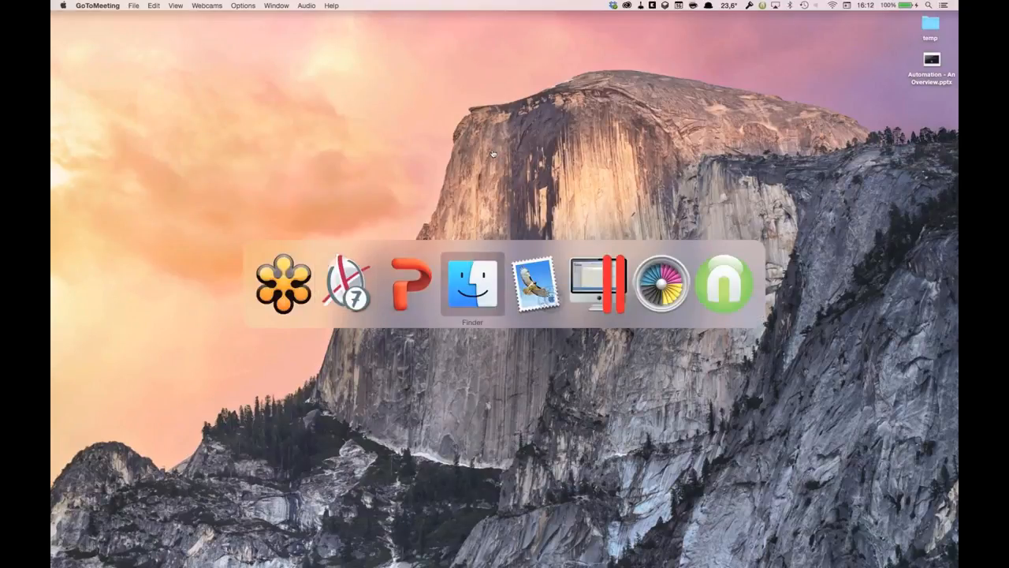
key(super+Tab)
key(super+Tab)
key(super+Tab)
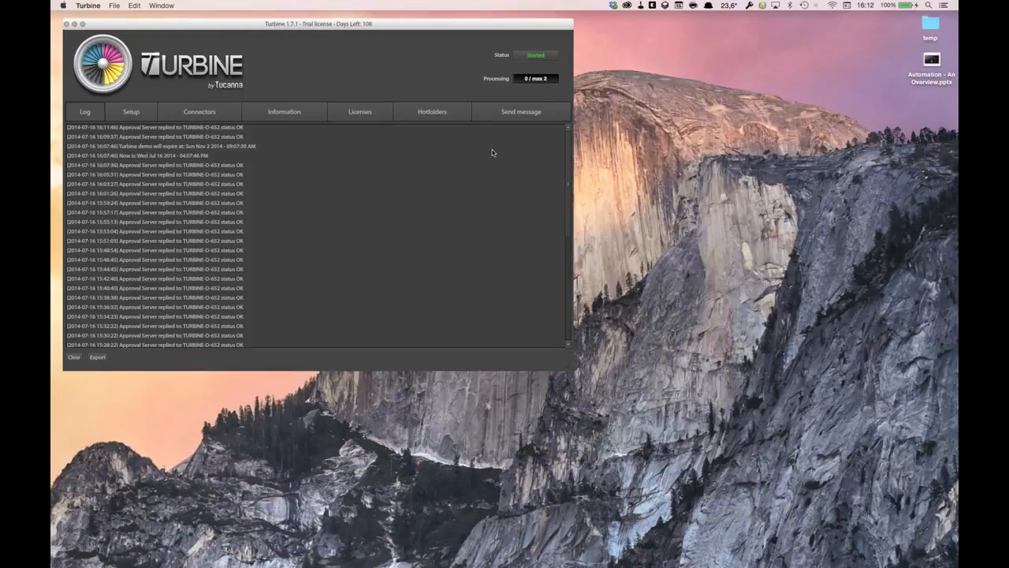
- Review Turbine's setup, system information, licence details, and input and output hotfolders
click(126, 118)
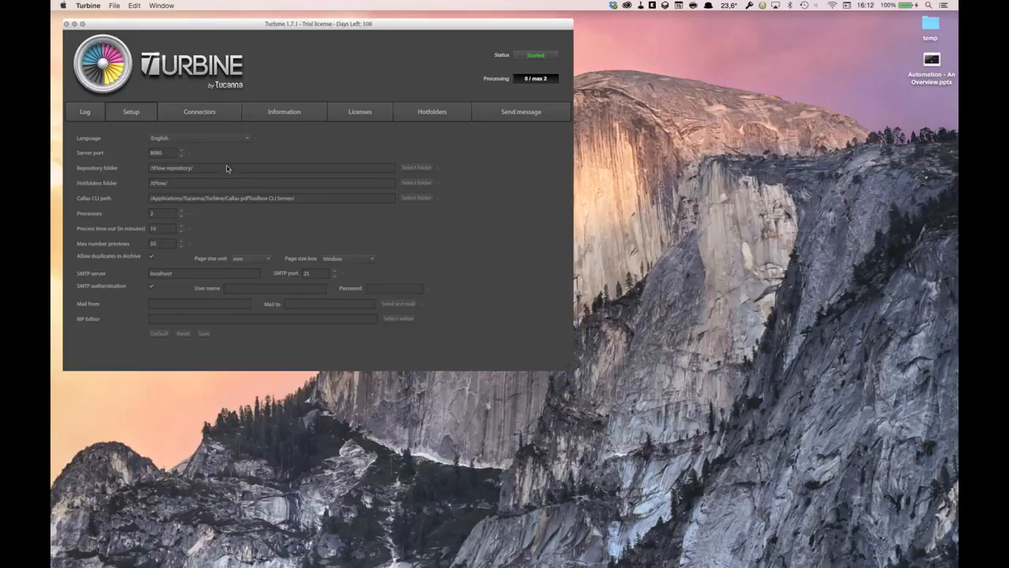
click(295, 119)
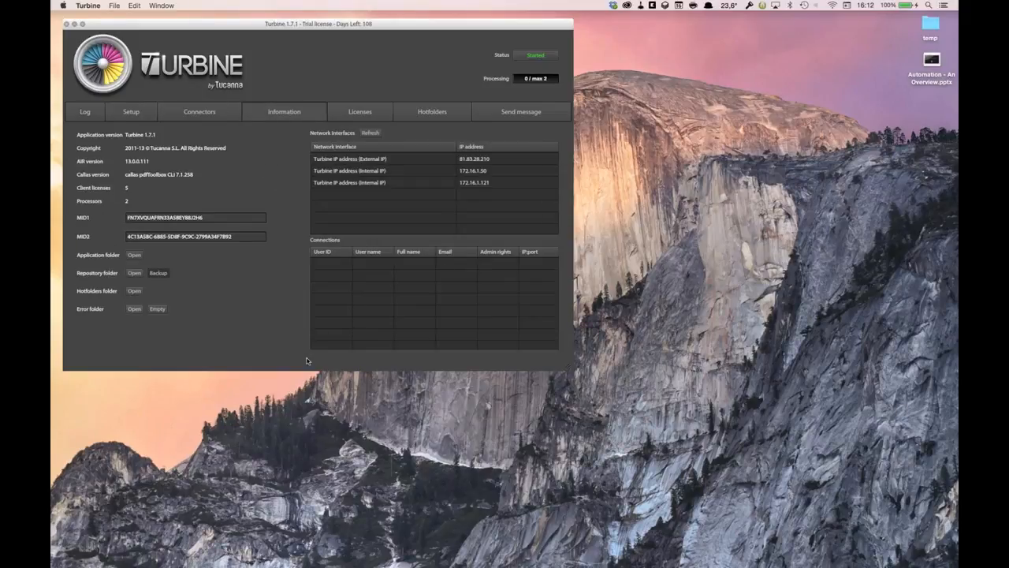
click(386, 116)
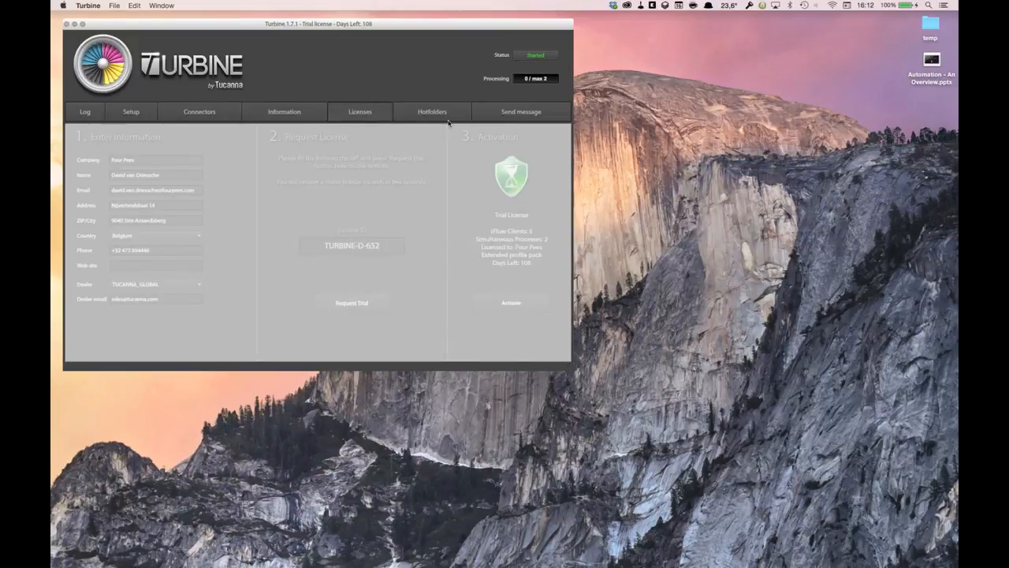
click(449, 118)
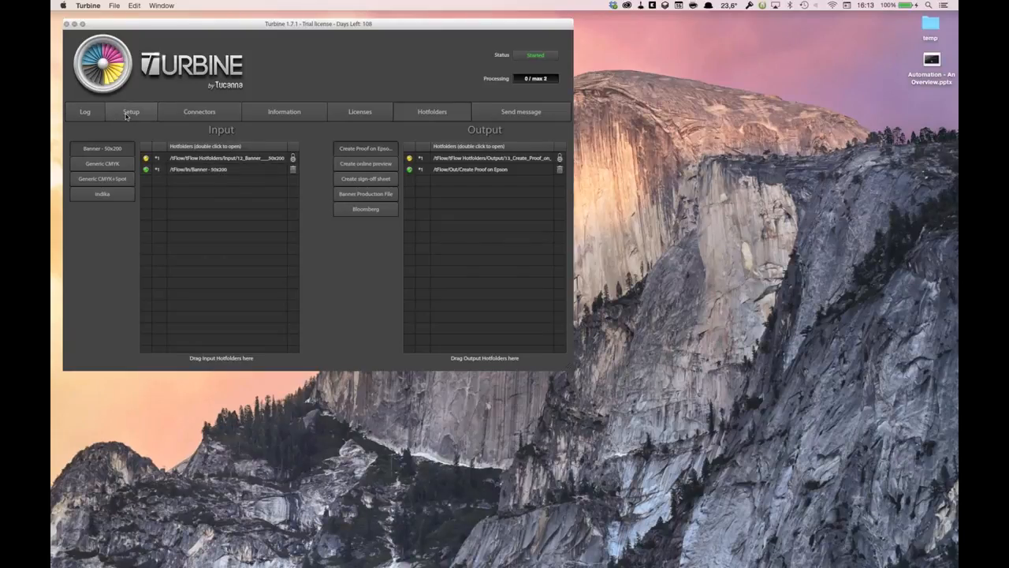
- Hide Turbine, search the app launcher for "tflo", and launch tFlow from the 1.7.1 BETA folder
key(super+h)
key(alt+space)
text(tflo)
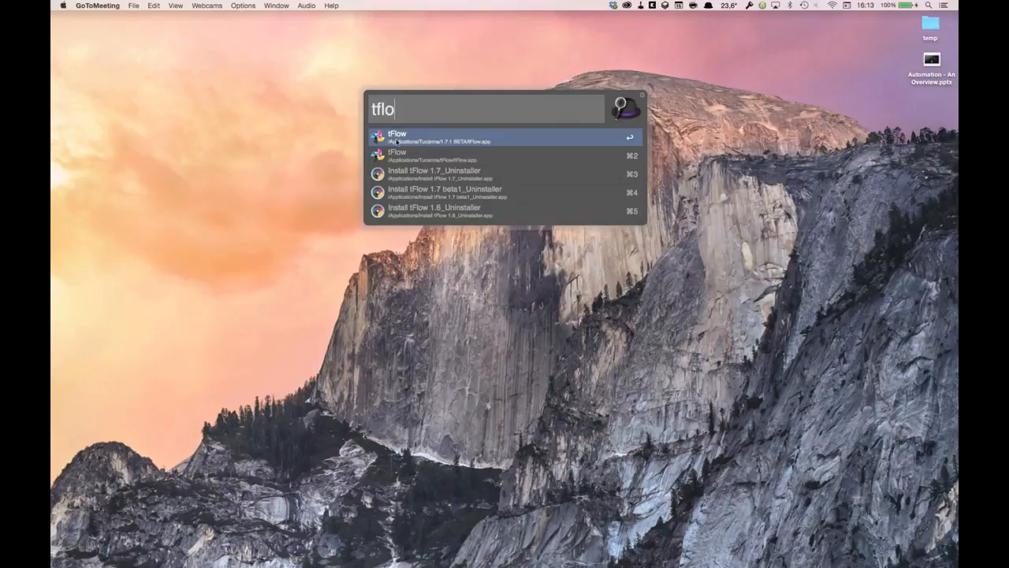
click(396, 138)
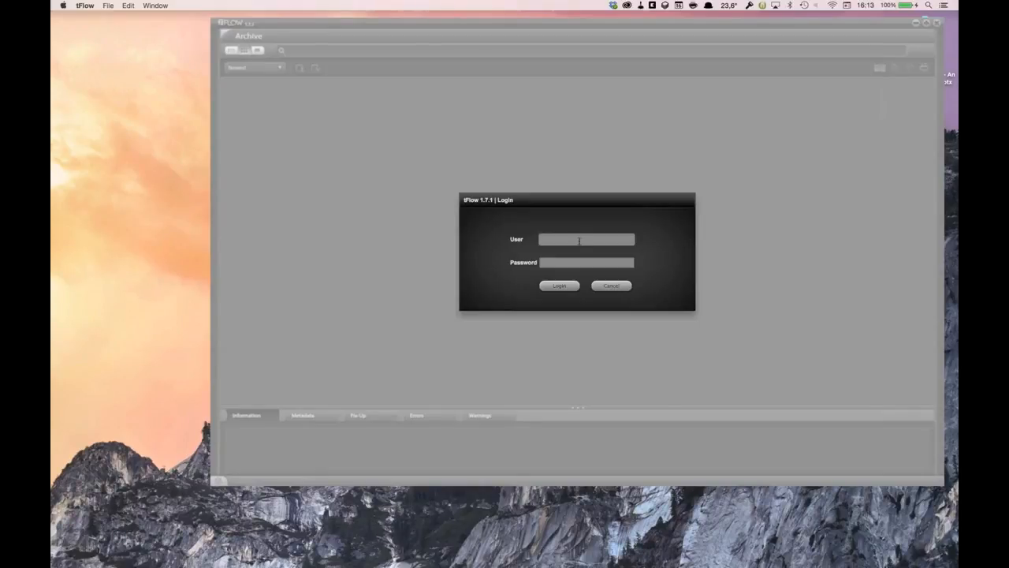
- Log in to tFlow as admin with the account password
text(dmin)
key(Tab)
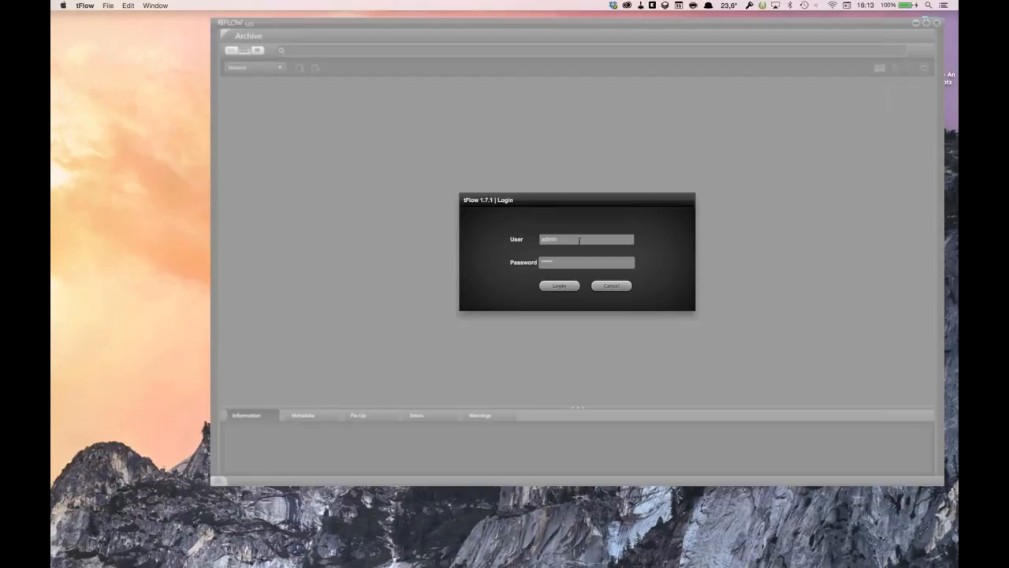
click(559, 286)
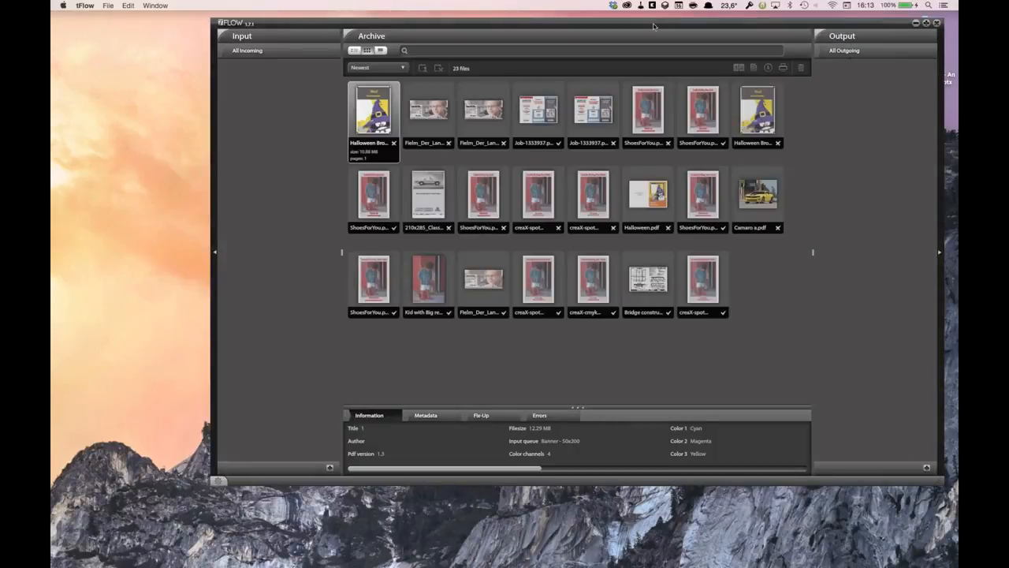
- Reposition the tFlow window and examine the Banner - 50x200 input queue's files, processing, color conversion and workflow link settings
drag(597, 29, 576, 29)
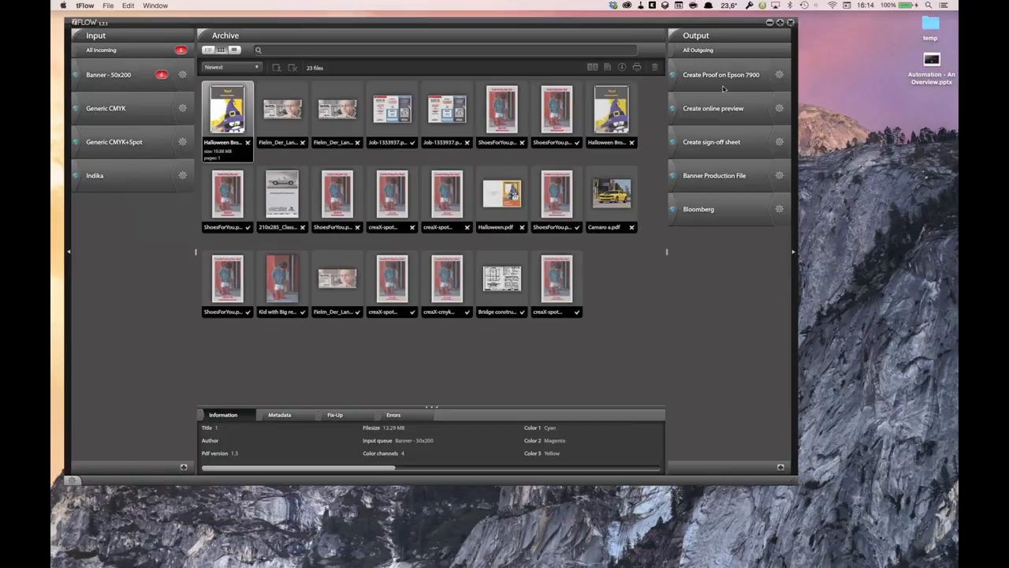
click(123, 79)
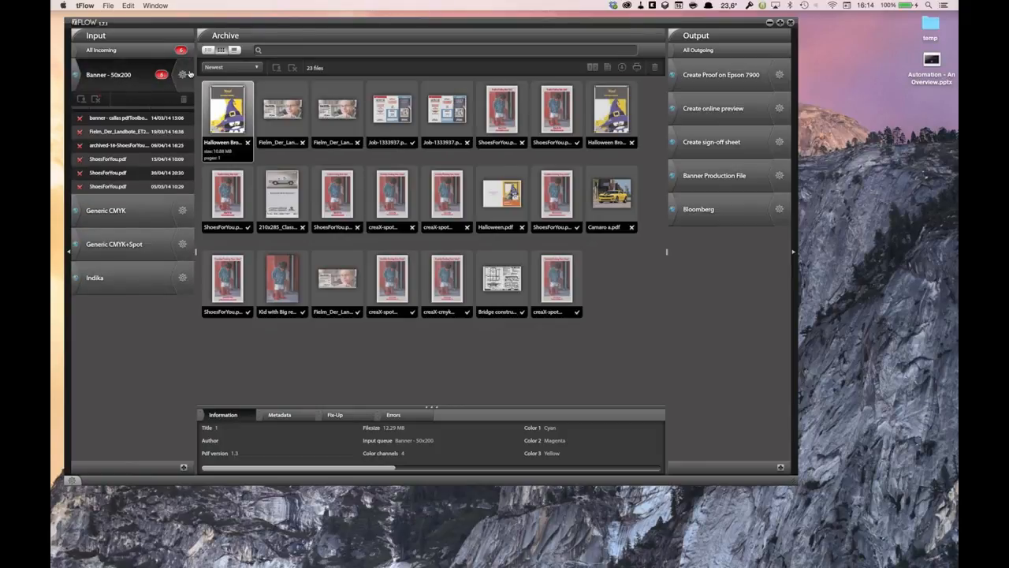
click(184, 75)
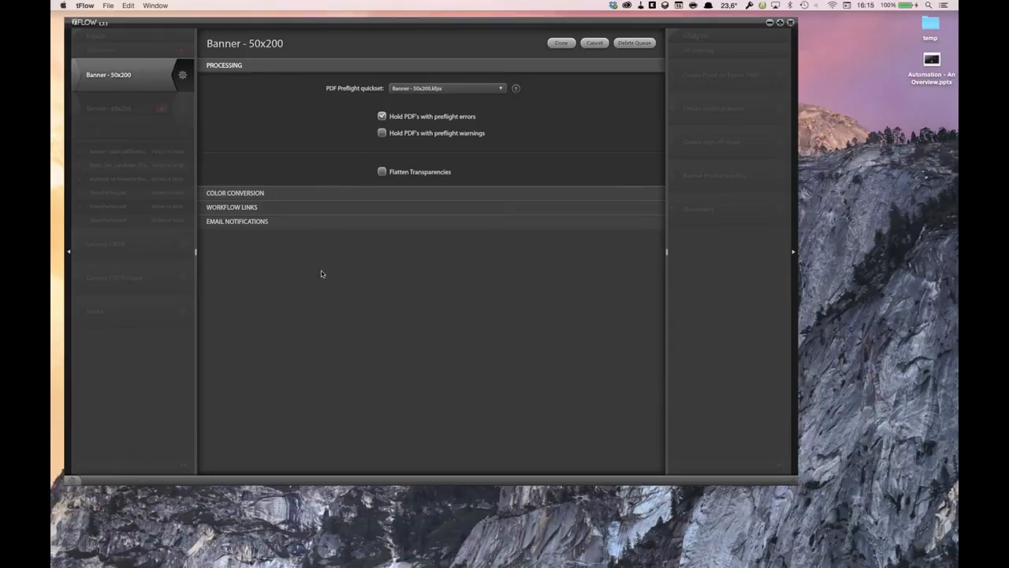
click(312, 193)
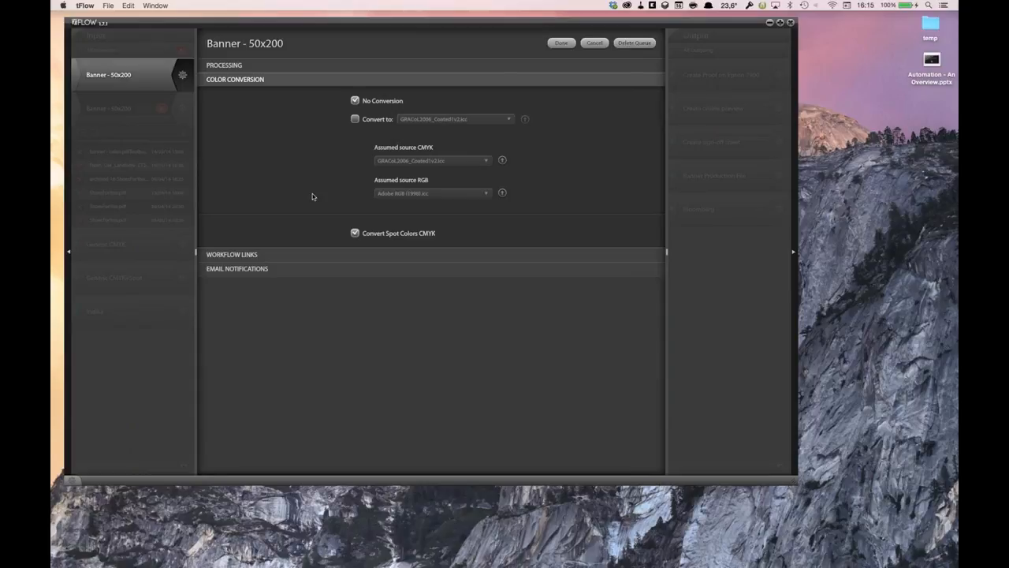
click(305, 254)
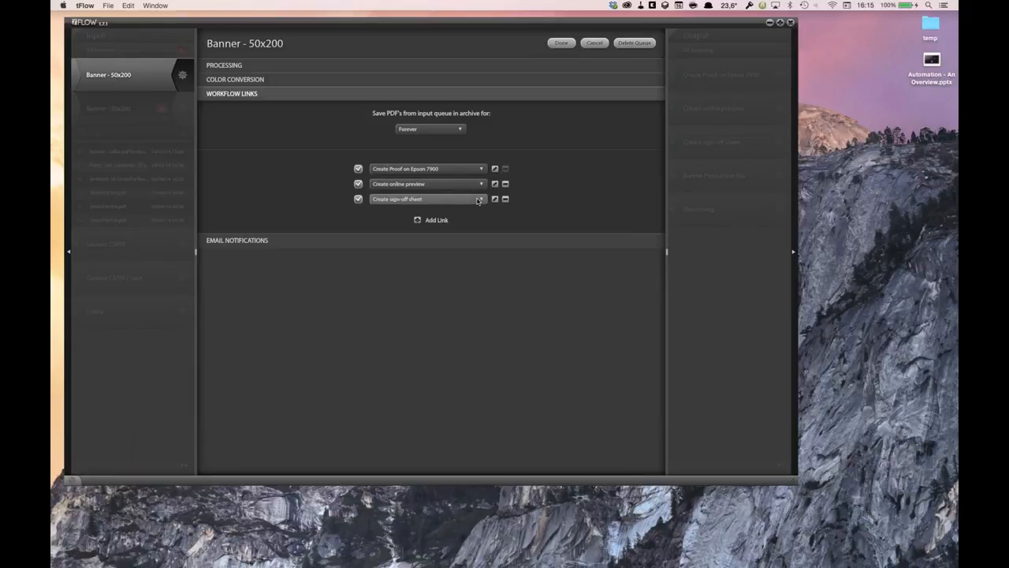
- Check the Banner - 50x200 input queue's email notification settings and leave the queue settings without saving
click(473, 240)
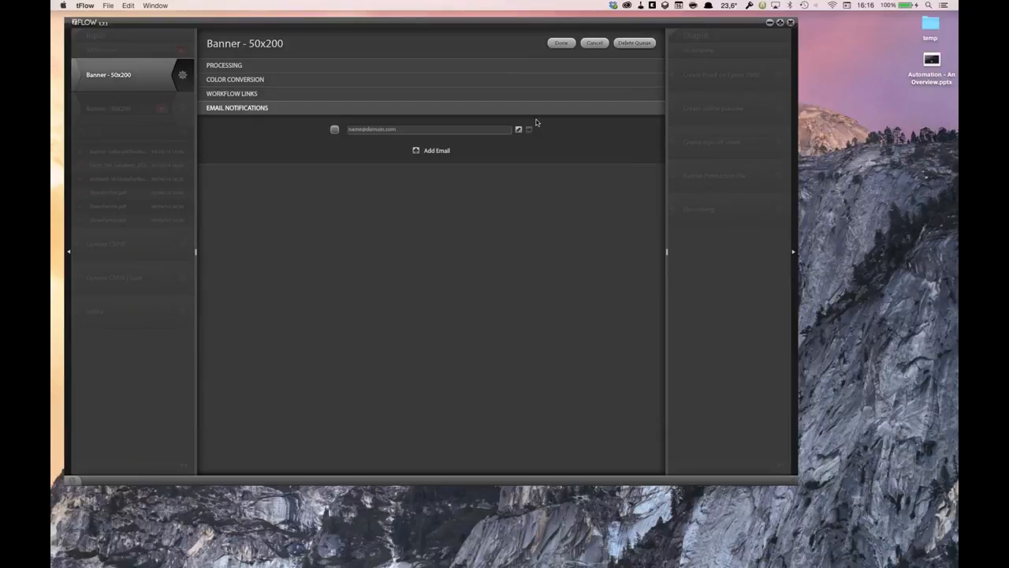
click(595, 46)
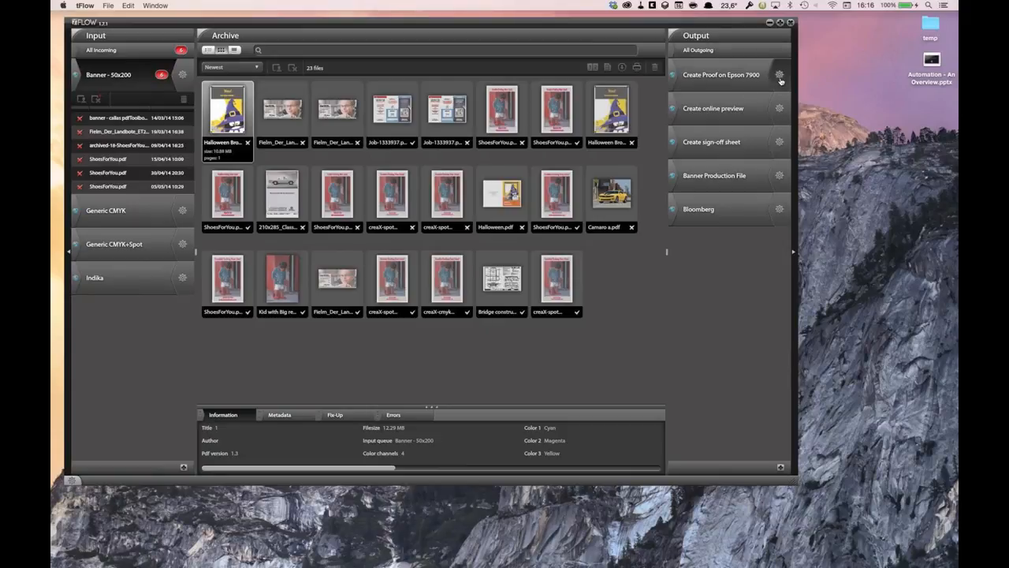
- Review the Create sign-off sheet output queue's processing, color conversion, email, FTP and imposition settings, trying Use Ink Saving, and discard the changes
click(779, 142)
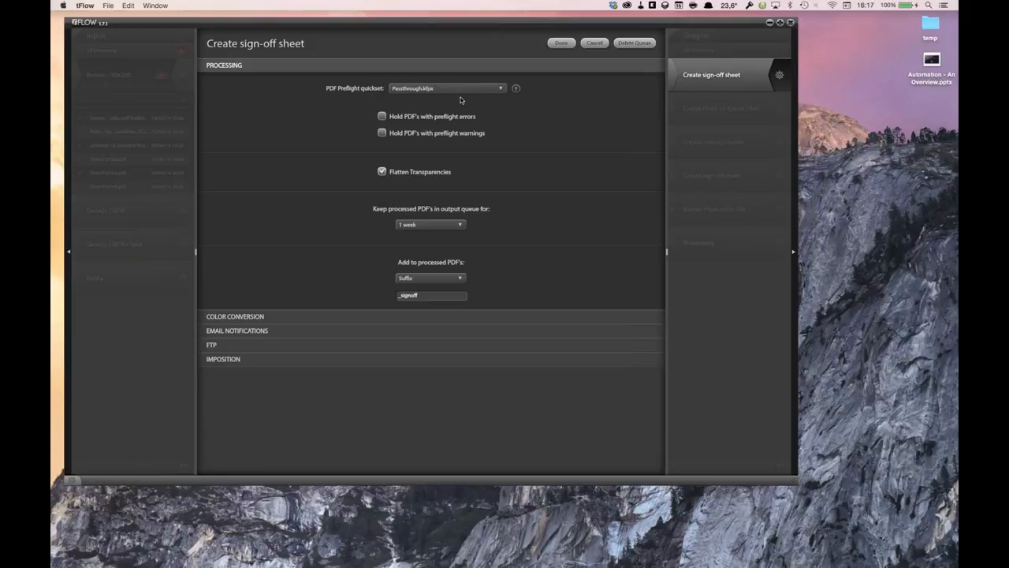
click(462, 316)
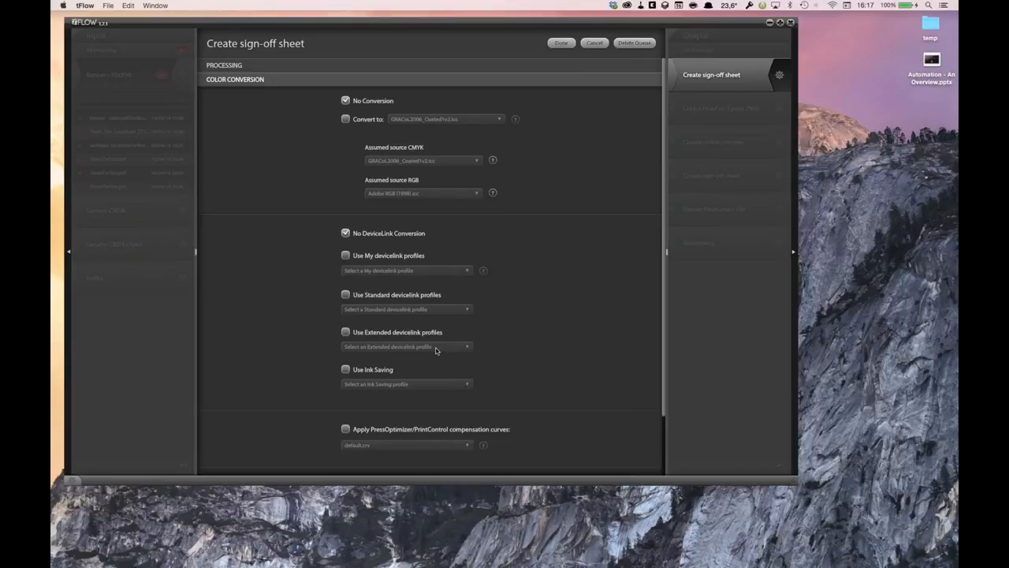
click(345, 370)
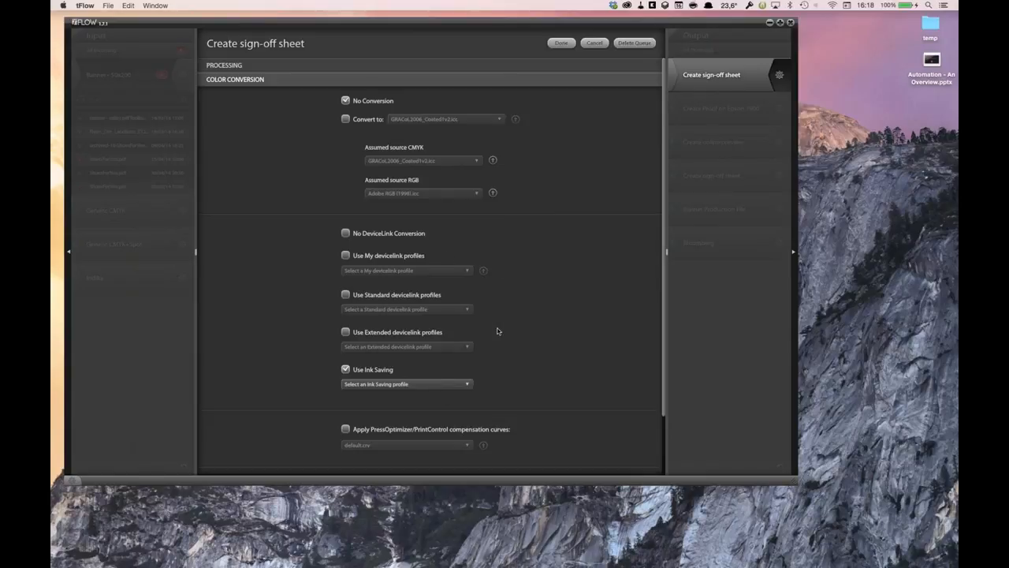
click(477, 82)
click(313, 95)
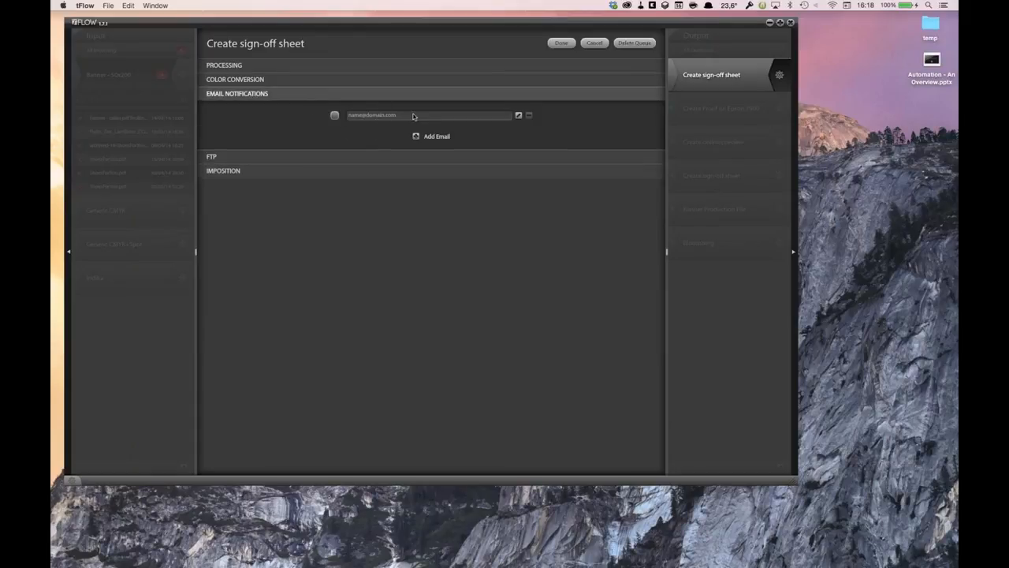
click(406, 157)
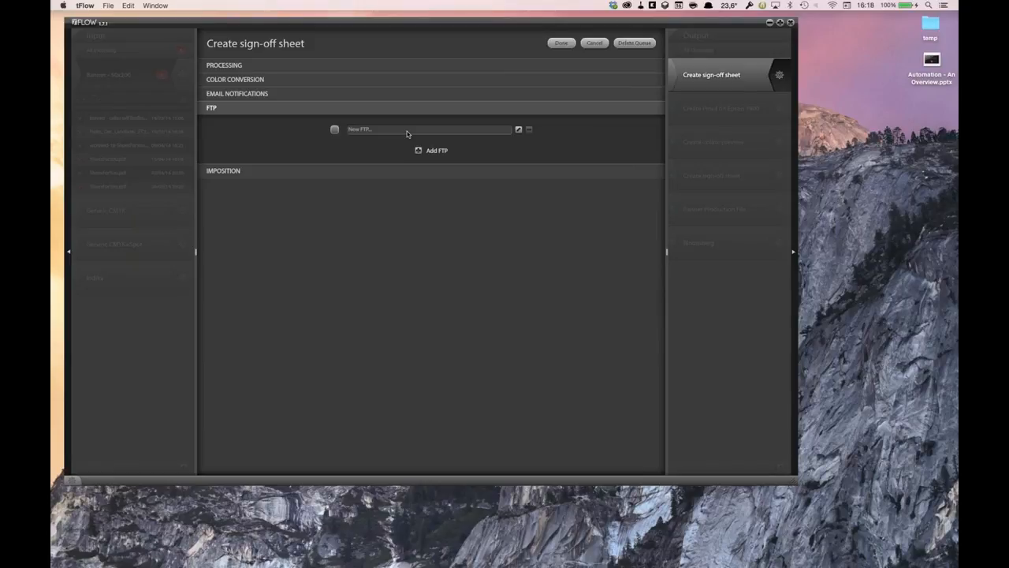
click(409, 170)
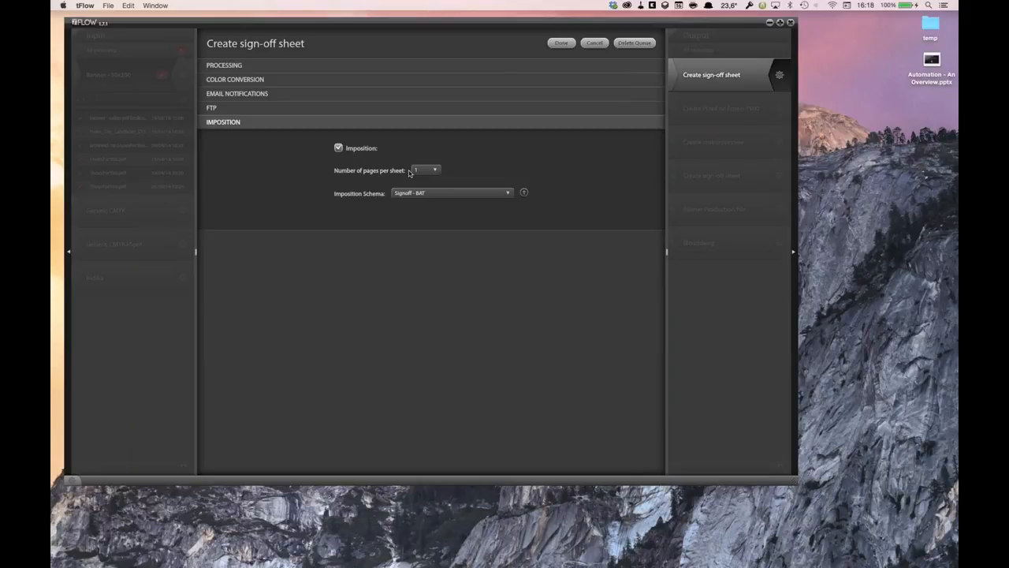
click(595, 52)
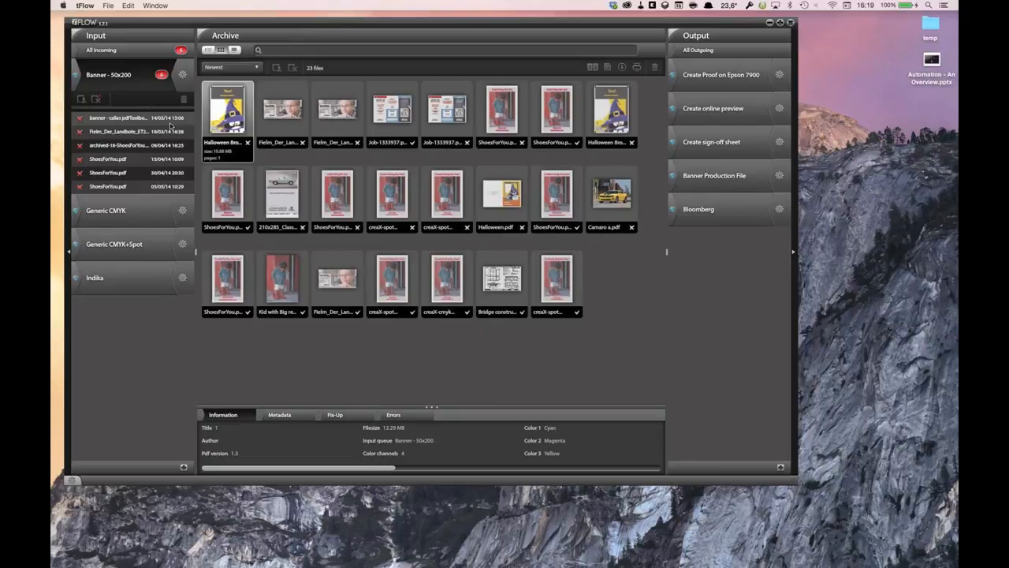
- Switch to Turbine and compare the hotfolders assigned to the input queues, ending on Banner - 50x200
key(super+Tab)
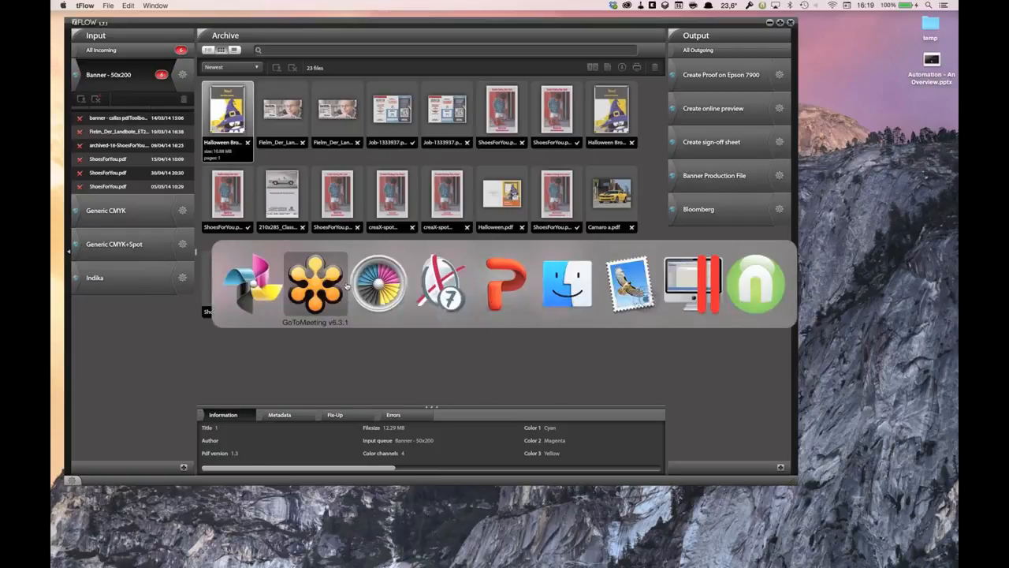
key(super+Tab)
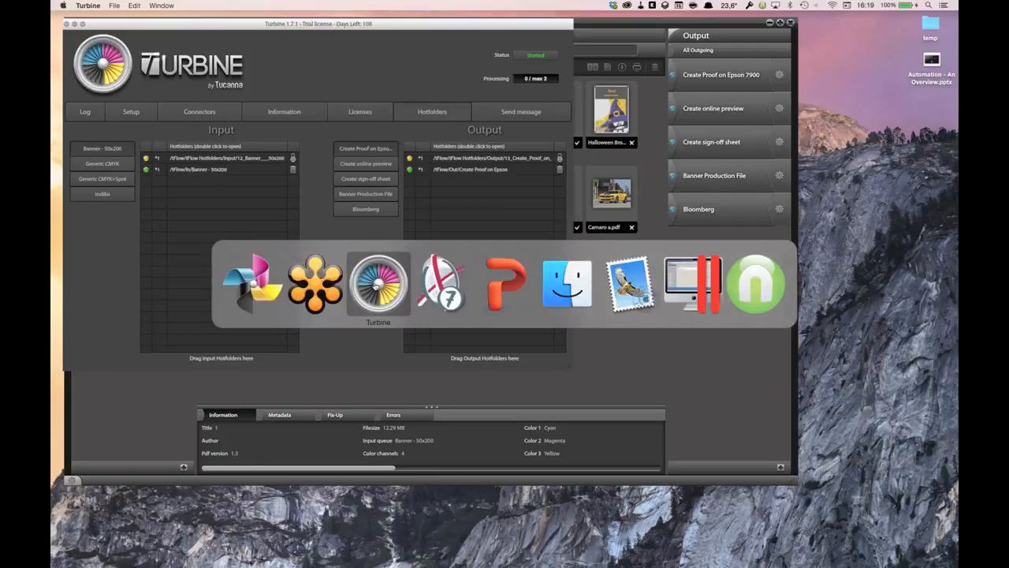
drag(386, 29, 383, 26)
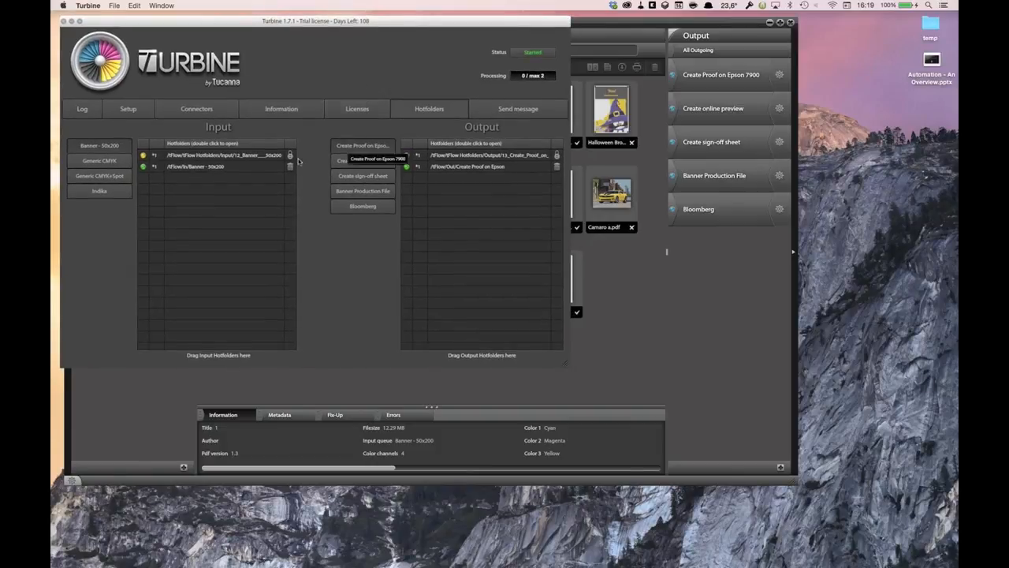
click(116, 163)
click(117, 177)
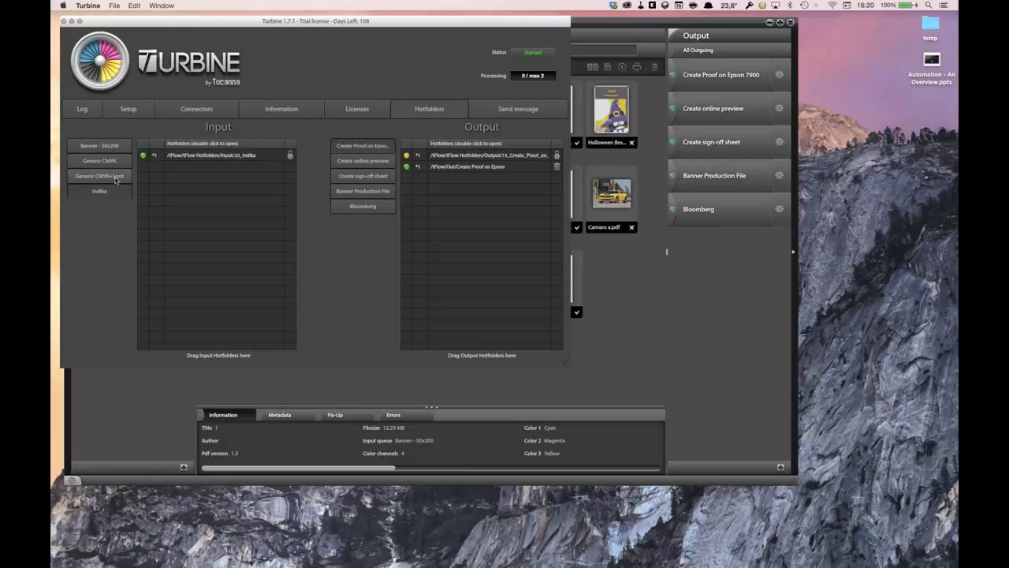
click(116, 146)
click(116, 147)
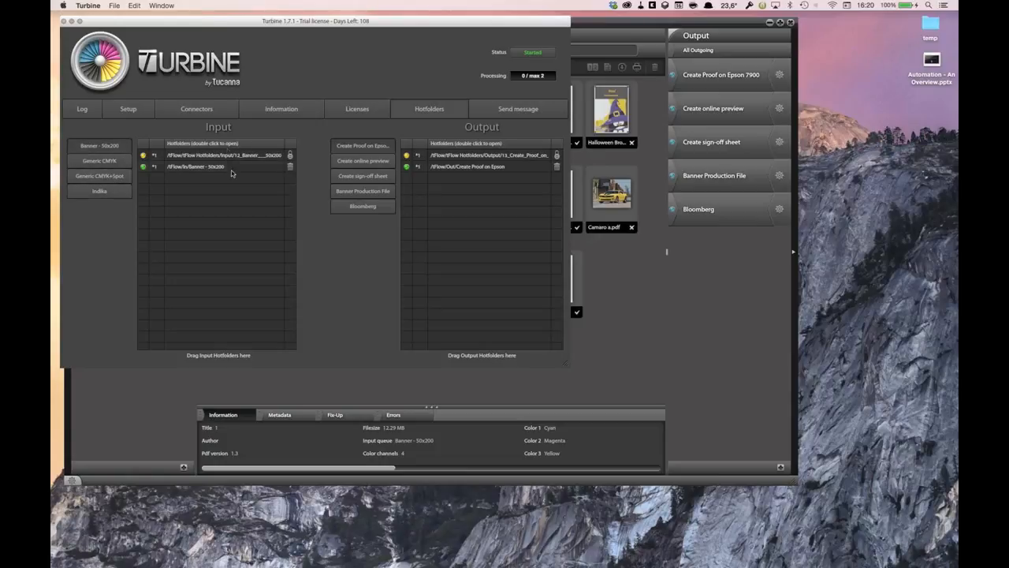
- Look through the output queues' hotfolders, including Create sign-off sheet and Create online preview, and hide Turbine to return to tFlow
click(384, 161)
key(Down)
key(Down)
key(Down)
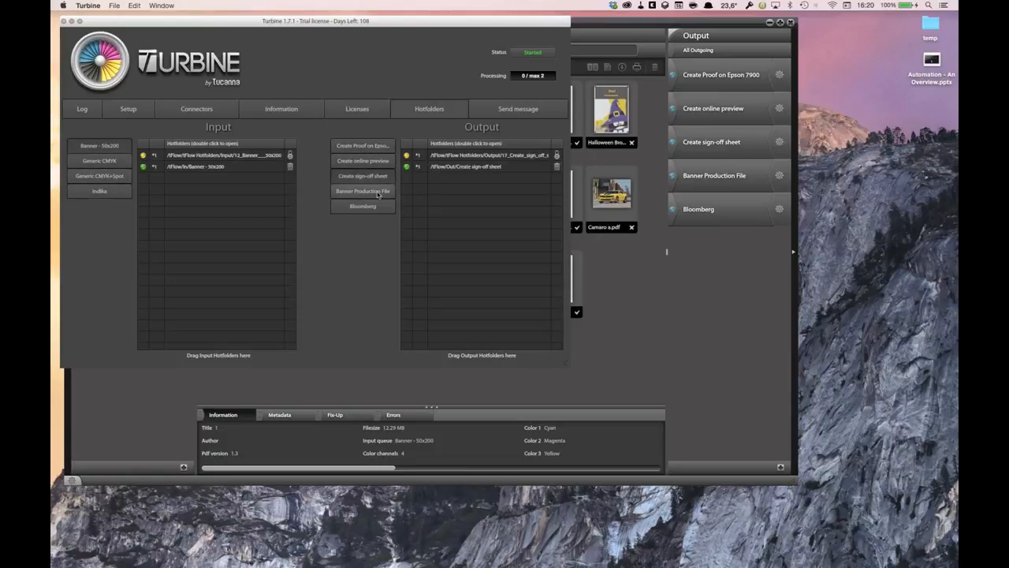
click(384, 160)
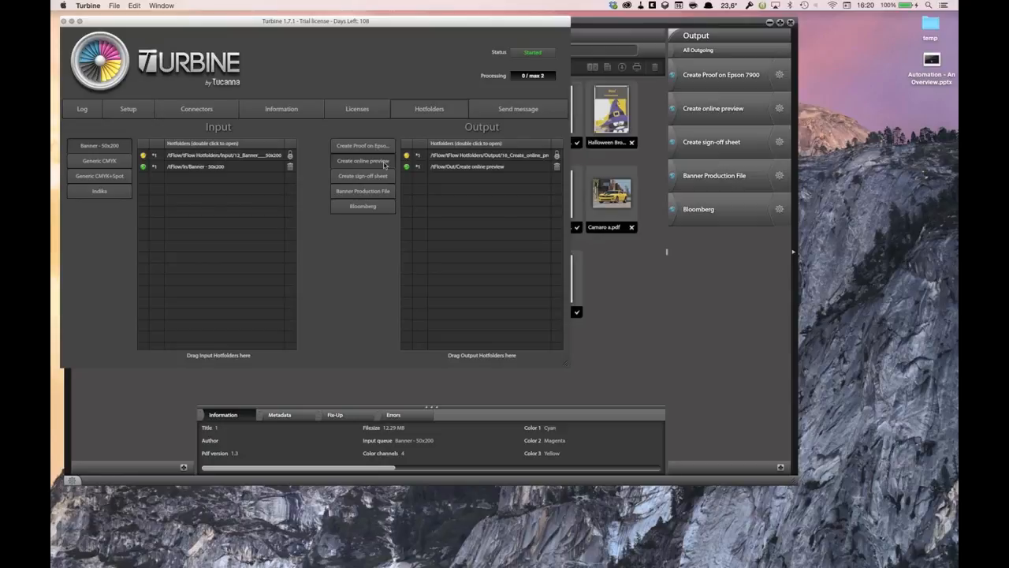
key(super+h)
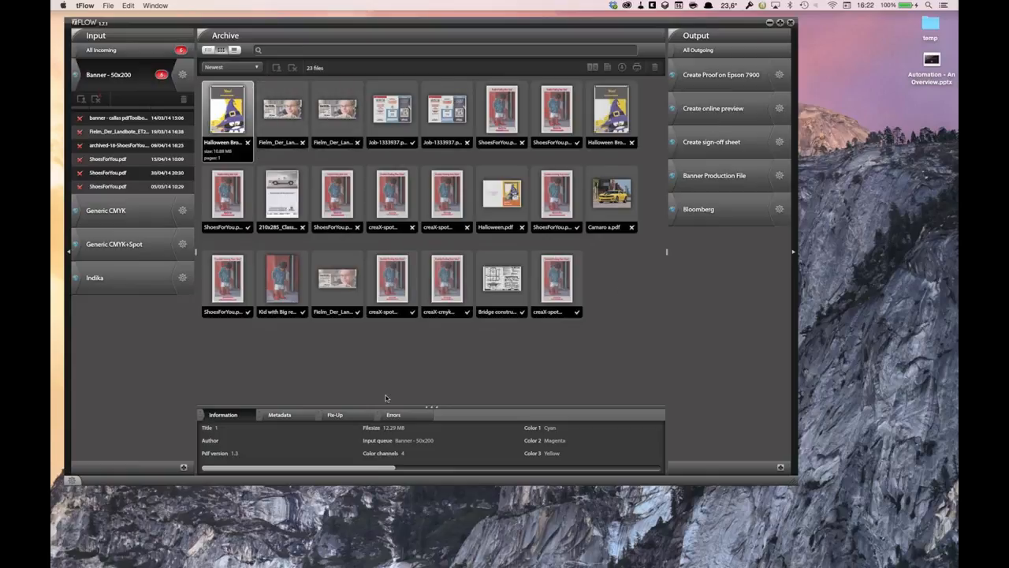
- Enlarge the details area and examine the selected Halloween brochure's information, metadata, fix-ups and errors
drag(429, 407, 429, 241)
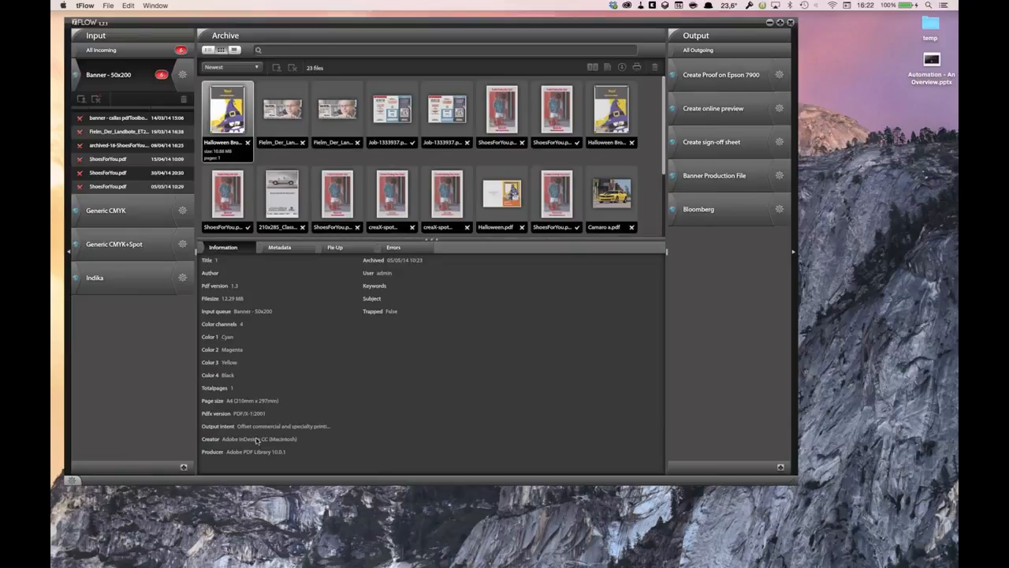
click(290, 248)
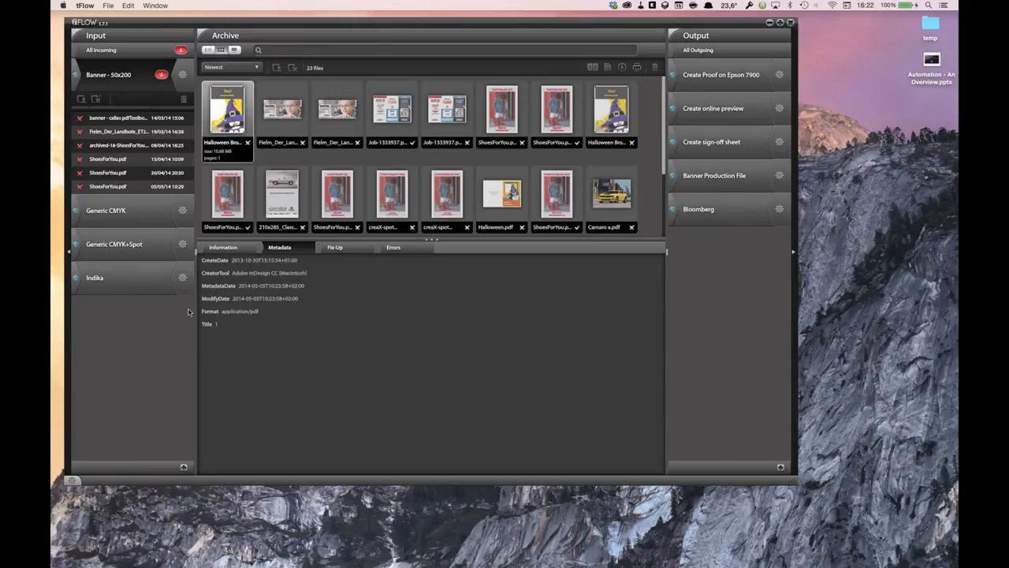
click(344, 249)
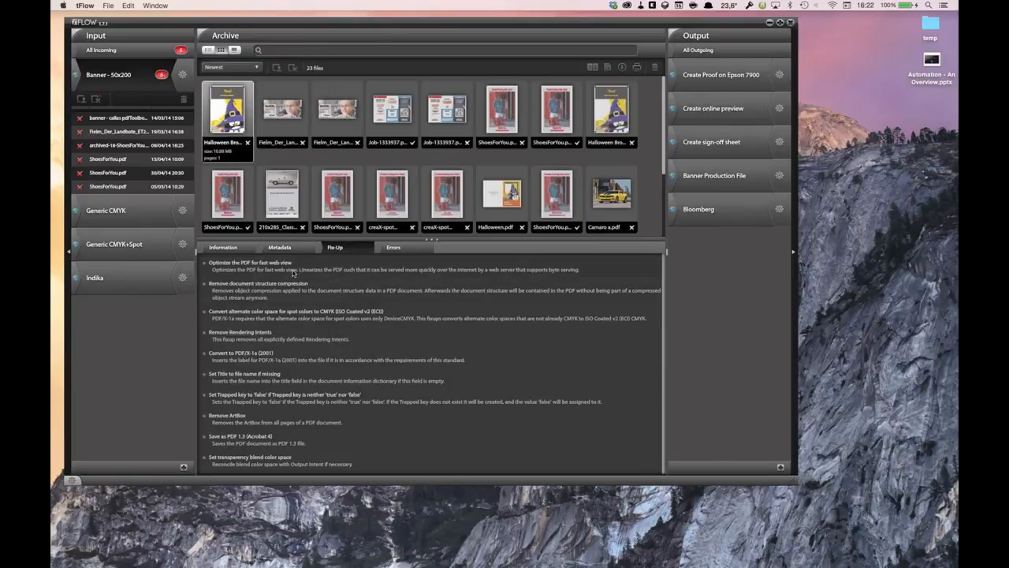
click(401, 249)
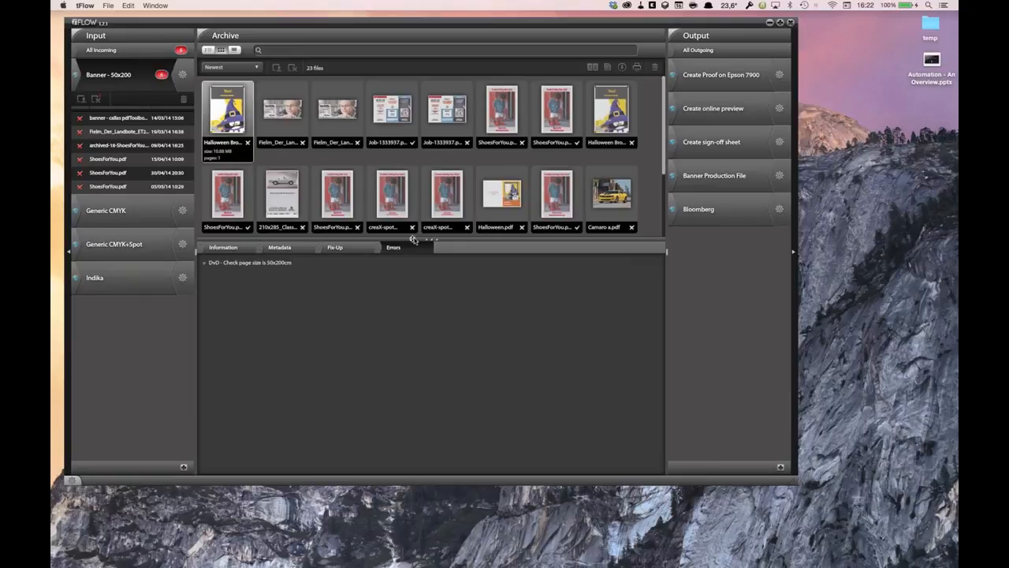
drag(428, 238, 426, 310)
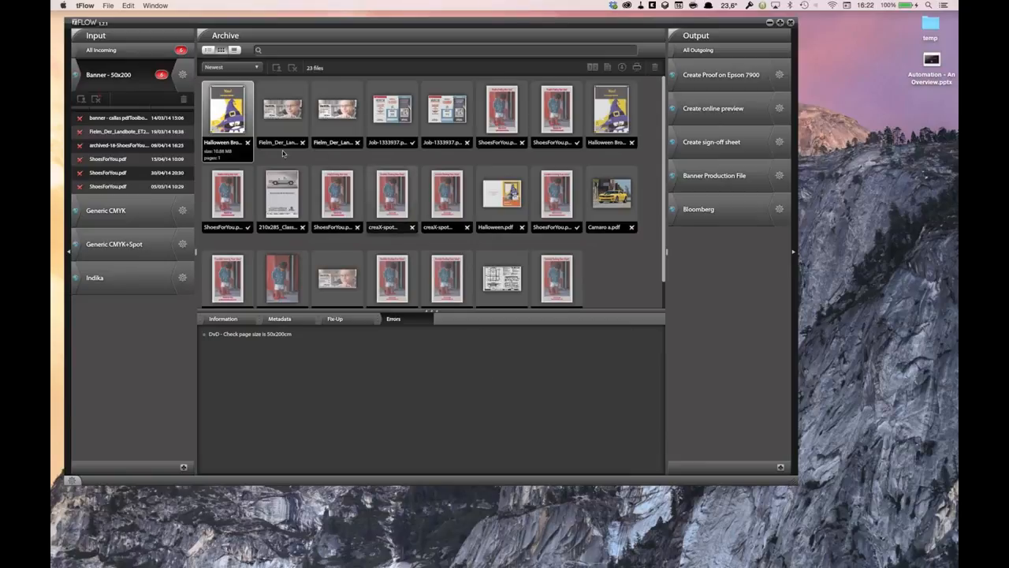
- Open Halloween Brochure.pdf in a larger preview and check which color separations can be viewed
double_click(231, 113)
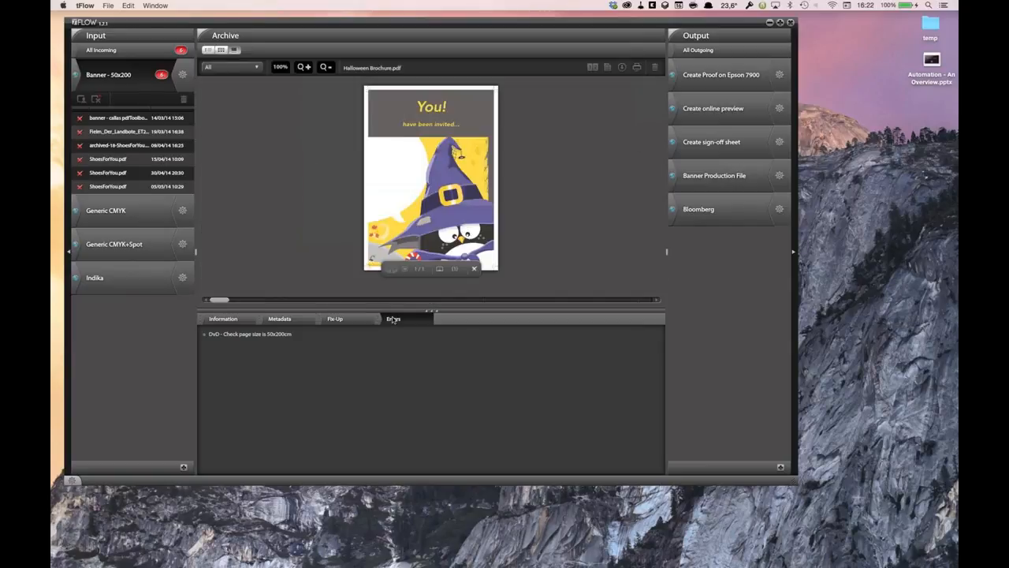
drag(430, 312, 430, 407)
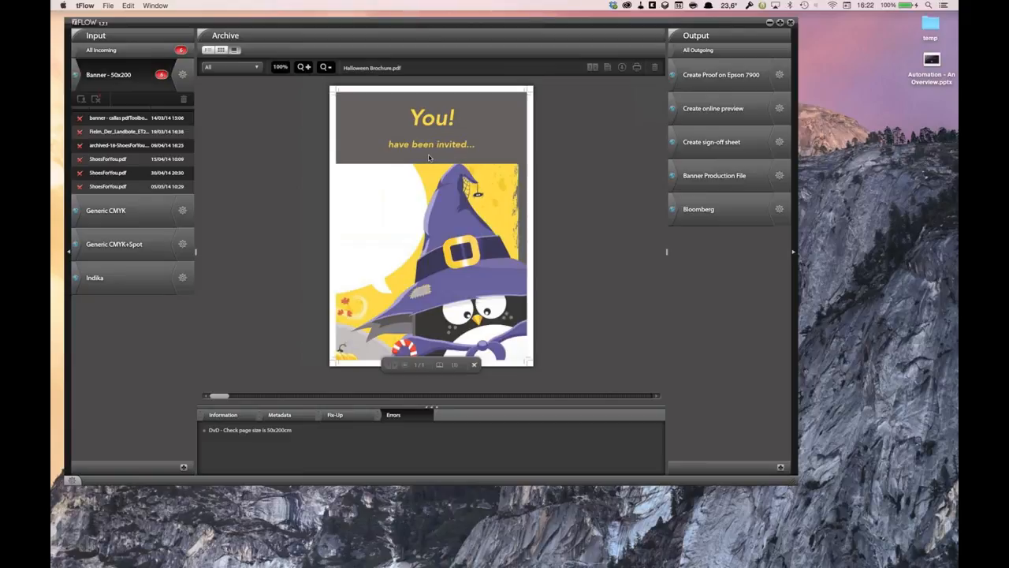
click(260, 68)
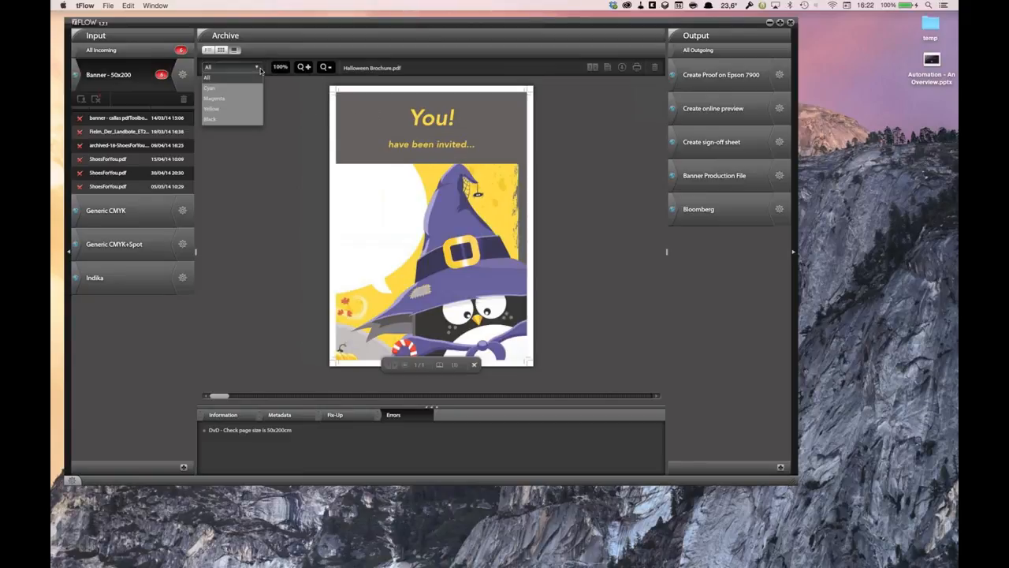
click(291, 110)
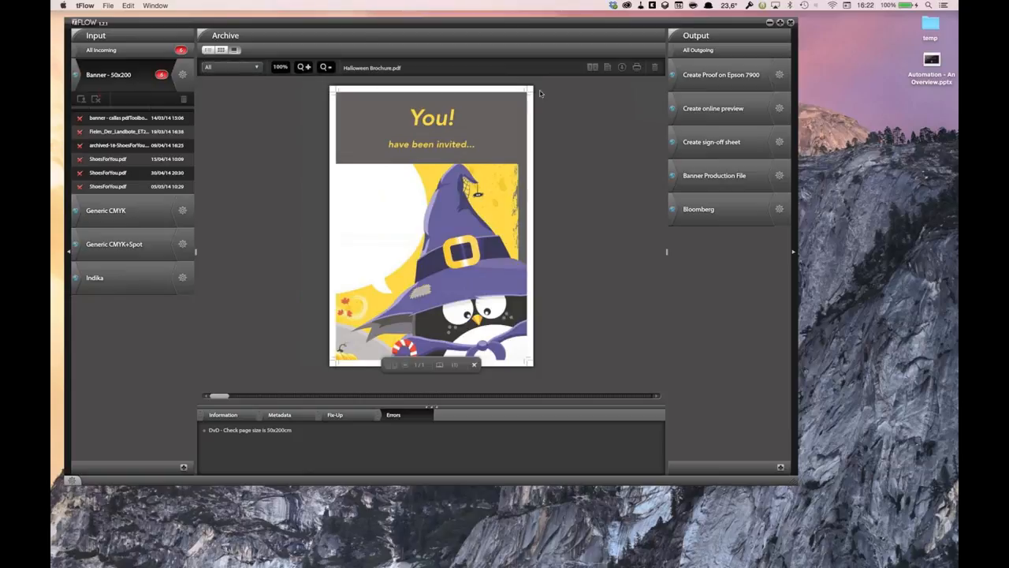
- Open Halloween Brochure.pdf in the imposition tools and apply the Signoff - BAT imposition schema
click(591, 69)
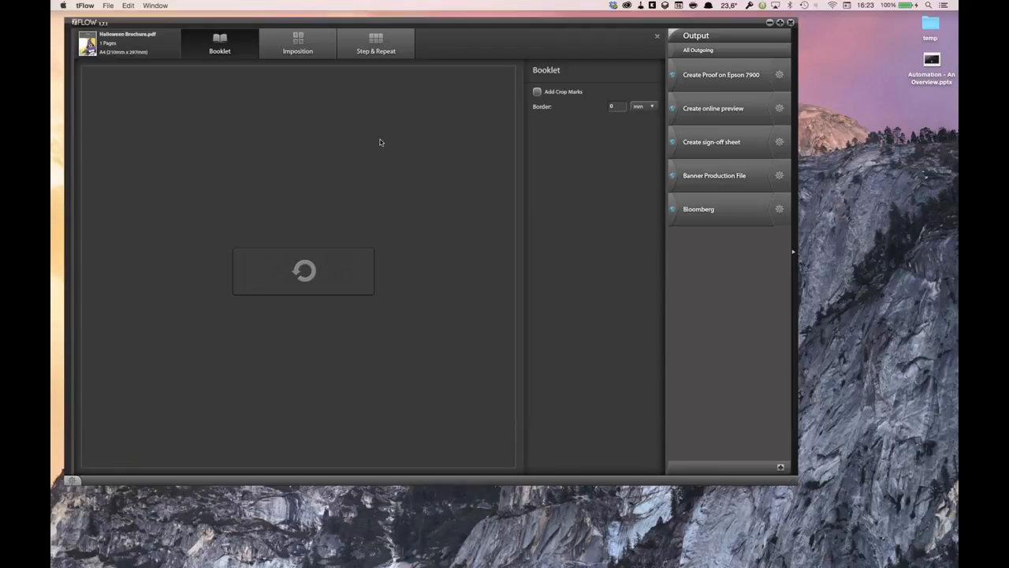
click(328, 58)
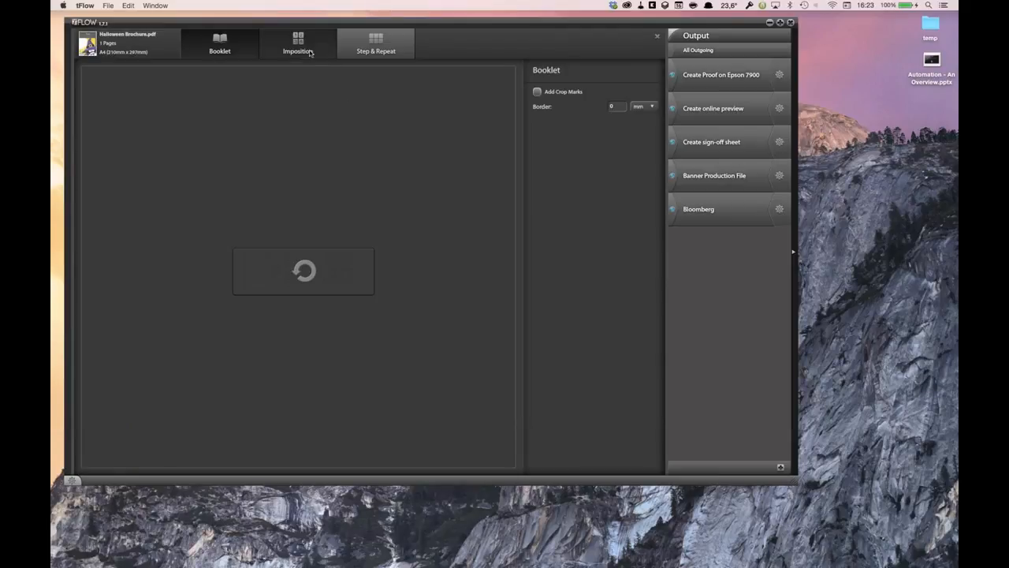
click(592, 144)
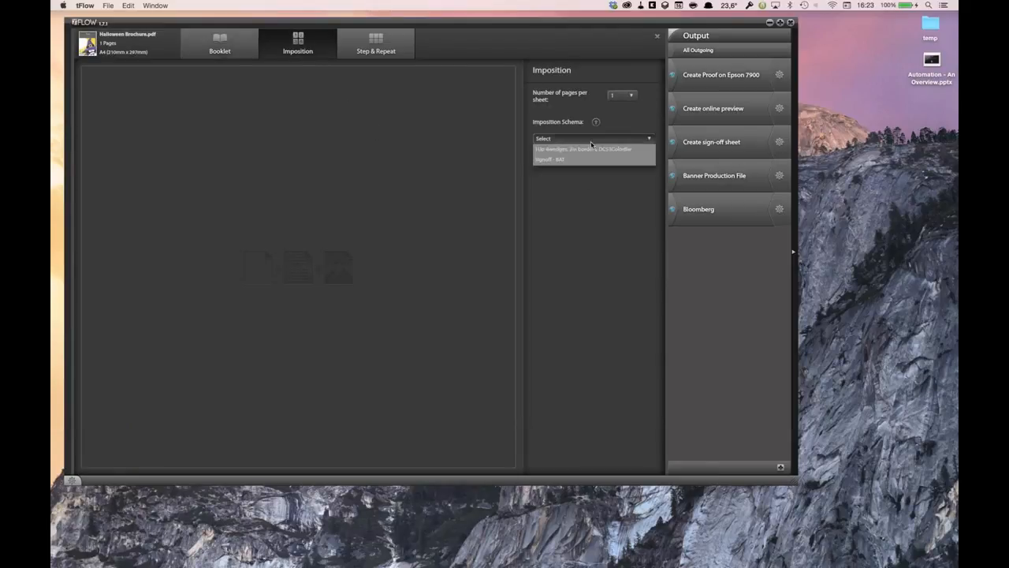
click(589, 159)
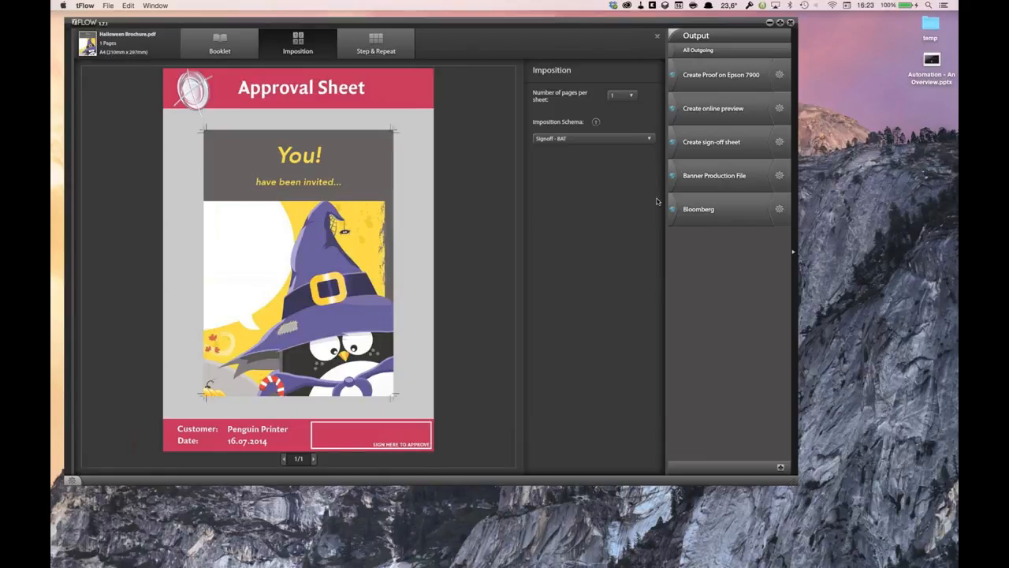
- Try to send the imposed approval sheet to the Create online preview output queue, and close the imposition tools
drag(258, 187, 739, 111)
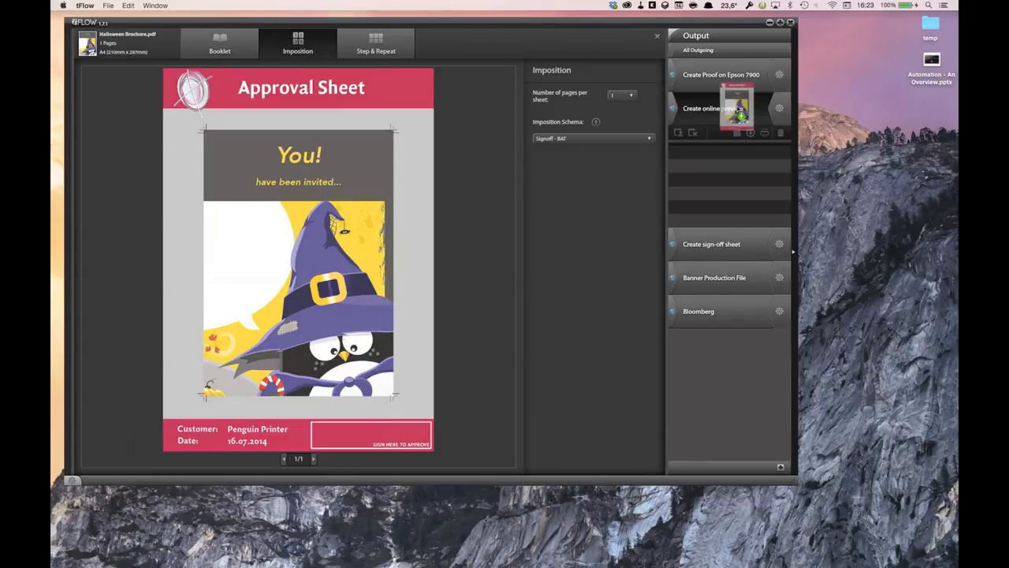
drag(738, 108, 738, 108)
click(657, 37)
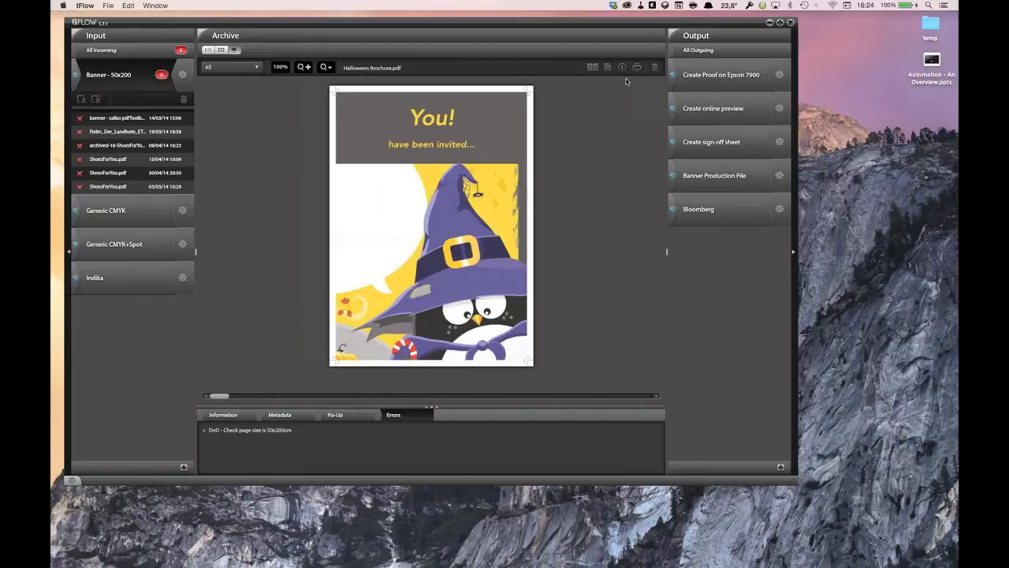
- Show the archive as thumbnails and try to route Halloween.pdf to the Banner Production File output queue
click(208, 50)
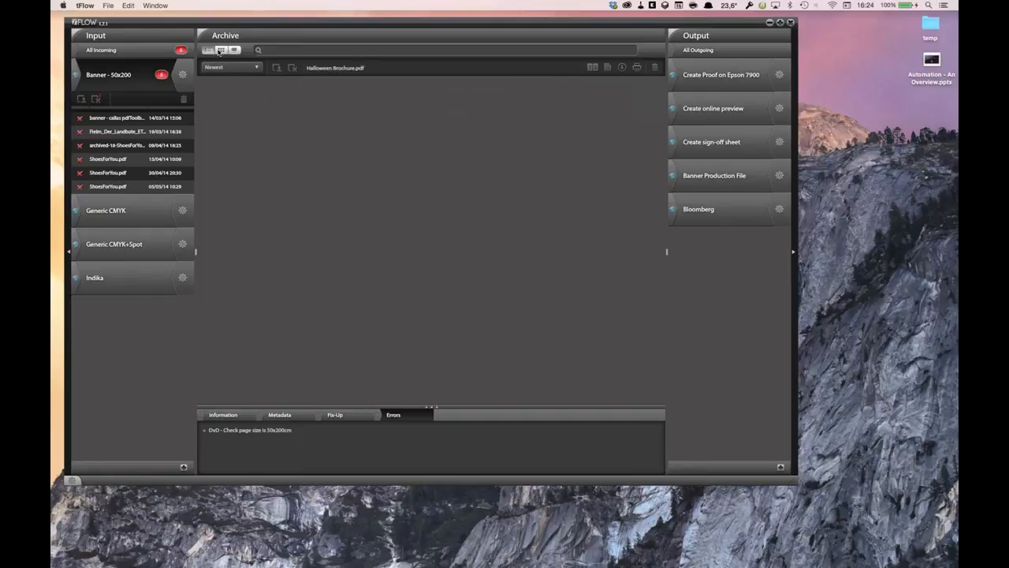
click(221, 50)
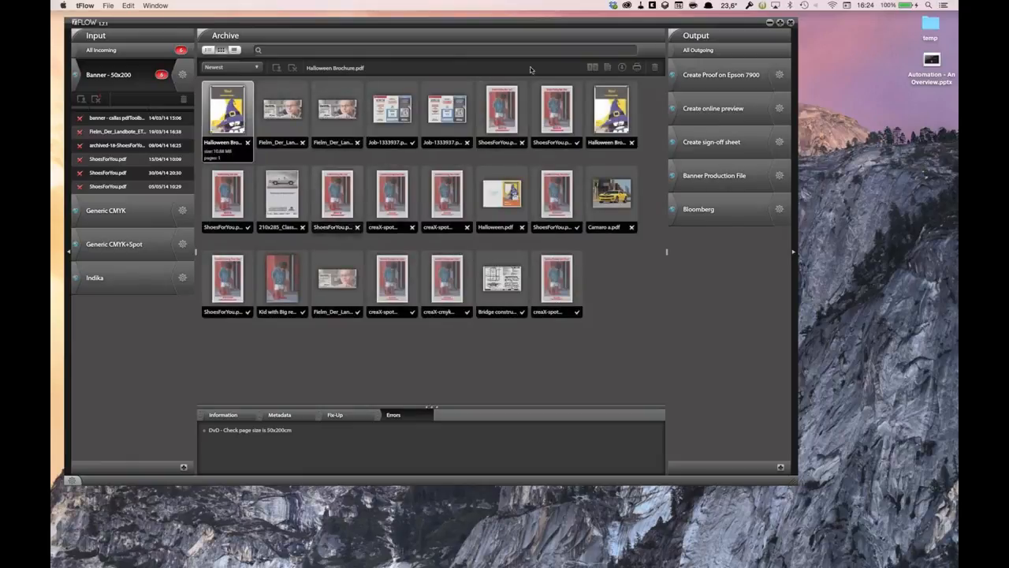
drag(501, 197, 692, 190)
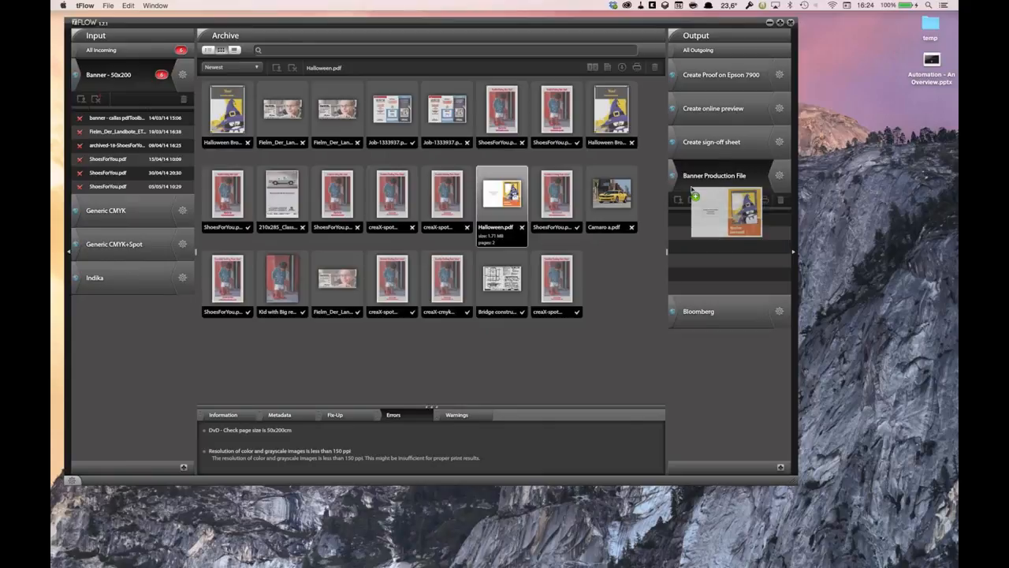
drag(691, 190, 598, 356)
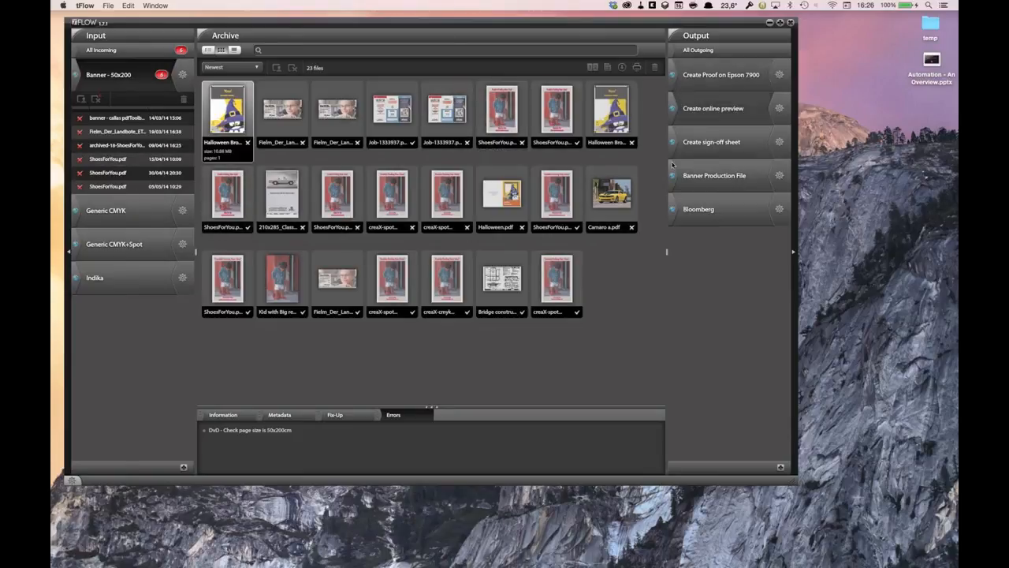
- Open the Create Proof on Epson 7900 queue settings, review the prefix and suffix options for processed PDFs, and cancel
click(779, 75)
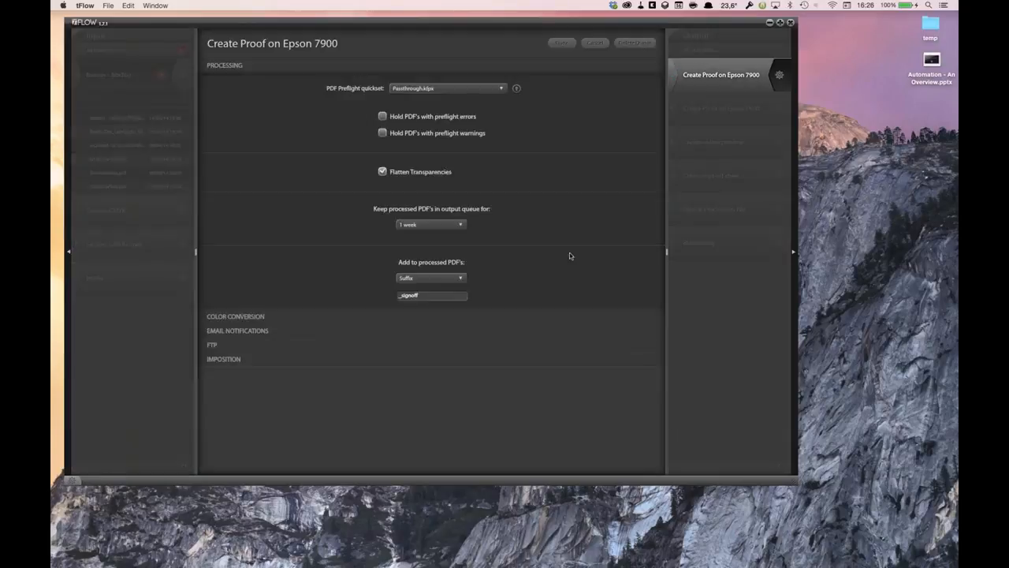
click(431, 282)
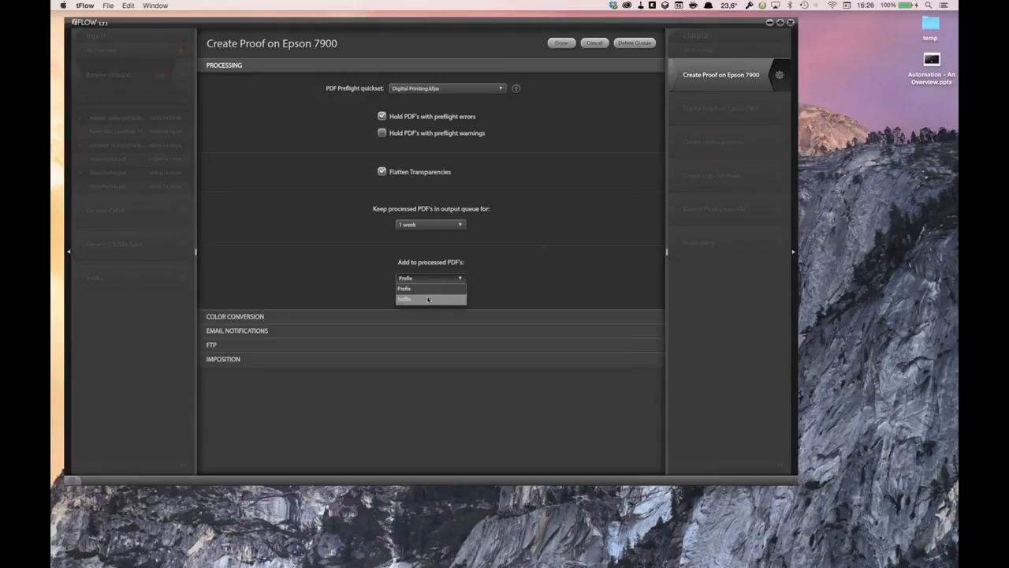
click(487, 293)
click(465, 295)
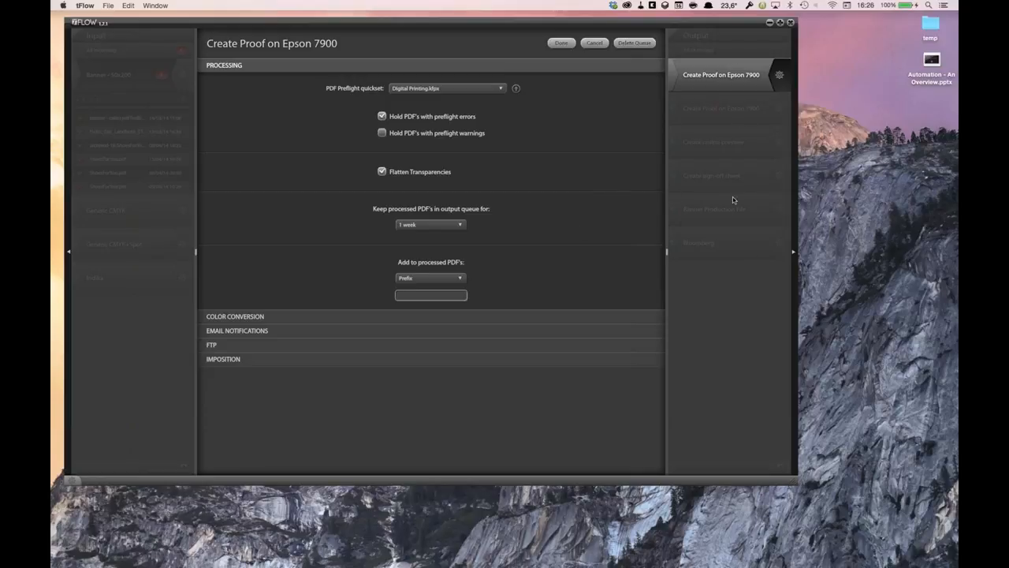
click(594, 44)
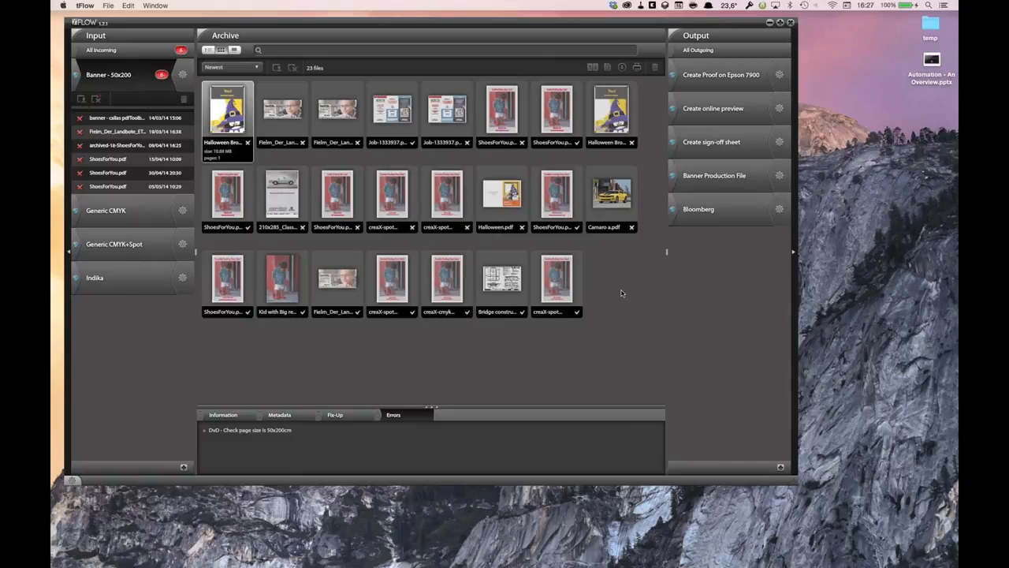
- Quit tFlow and switch to FileTrain in the Windows Web Server 2008 R2 virtual machine
key(super+q)
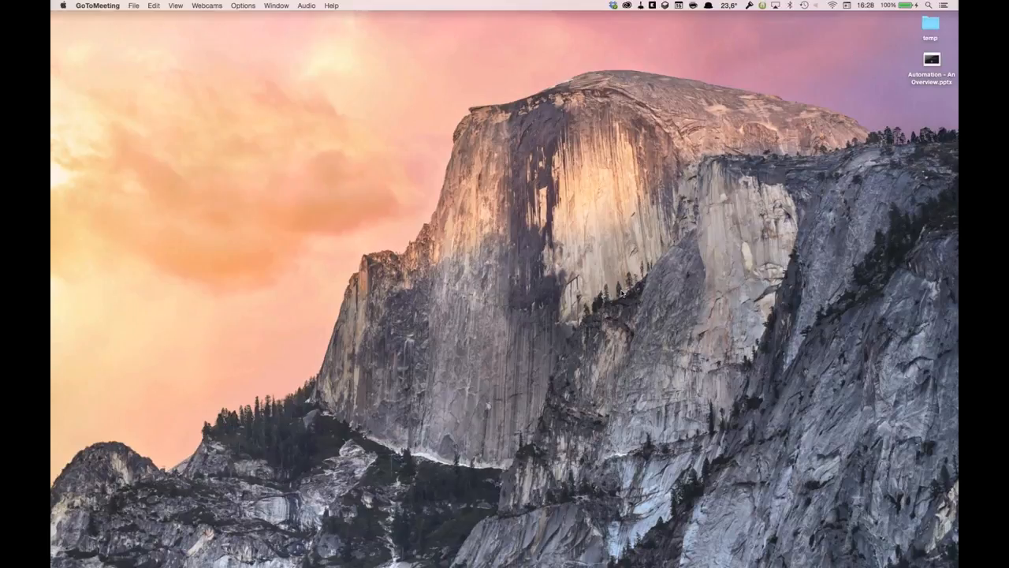
key(super+Tab)
key(super+Tab)
key(super+Tab)
key(super+Tab)
key(super+Tab)
key(super+Tab)
key(super+Tab)
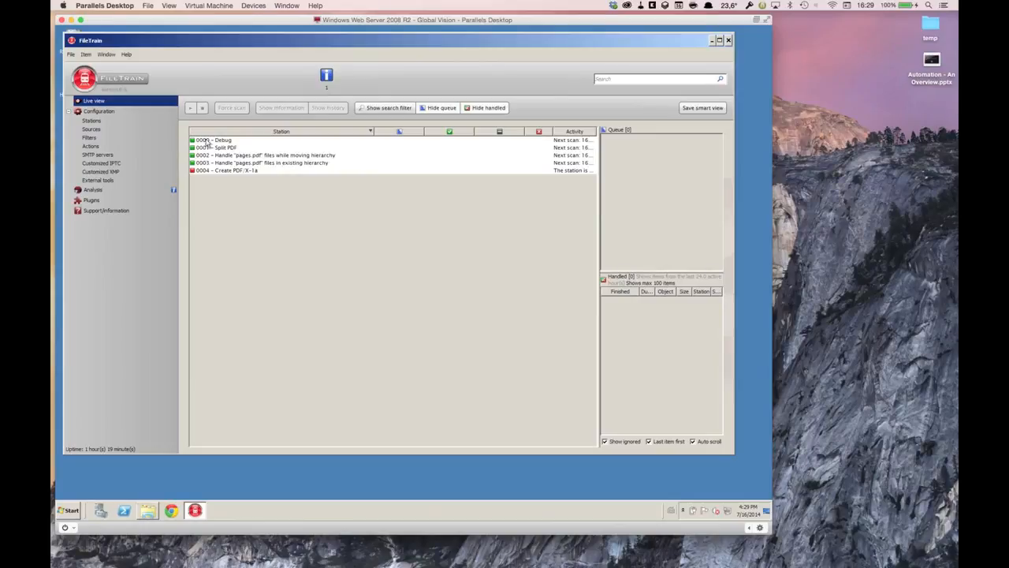
- Examine the 0000 - Debug and 0004 - Create PDF/X-1a stations in the live view
click(237, 170)
mouse_move(242, 149)
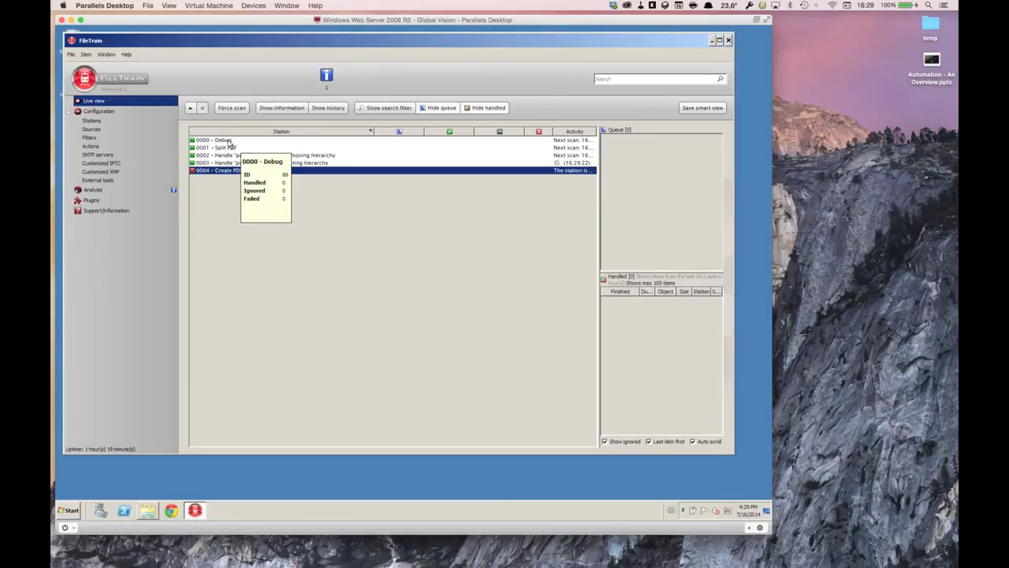
click(241, 141)
mouse_move(251, 145)
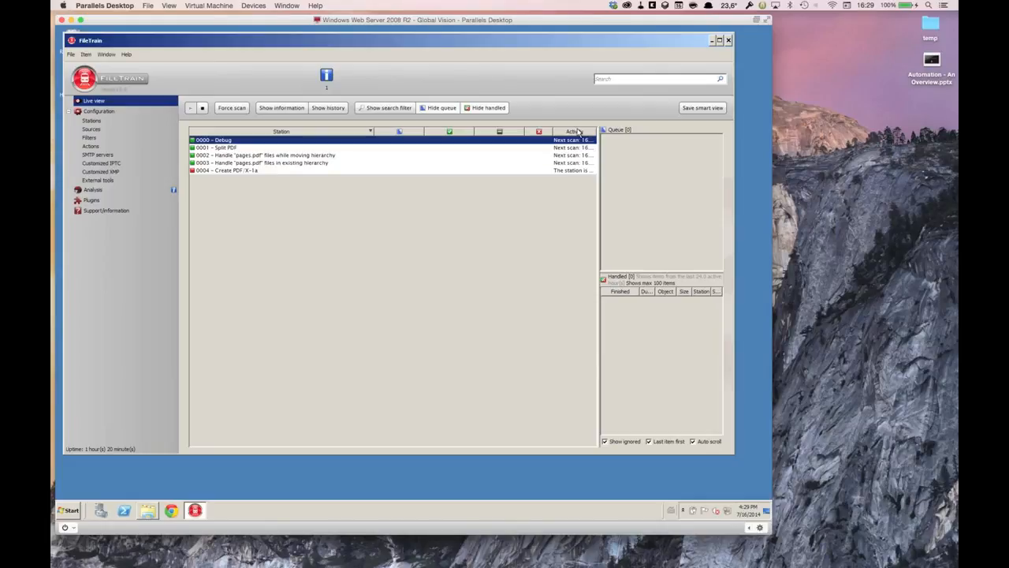
click(246, 171)
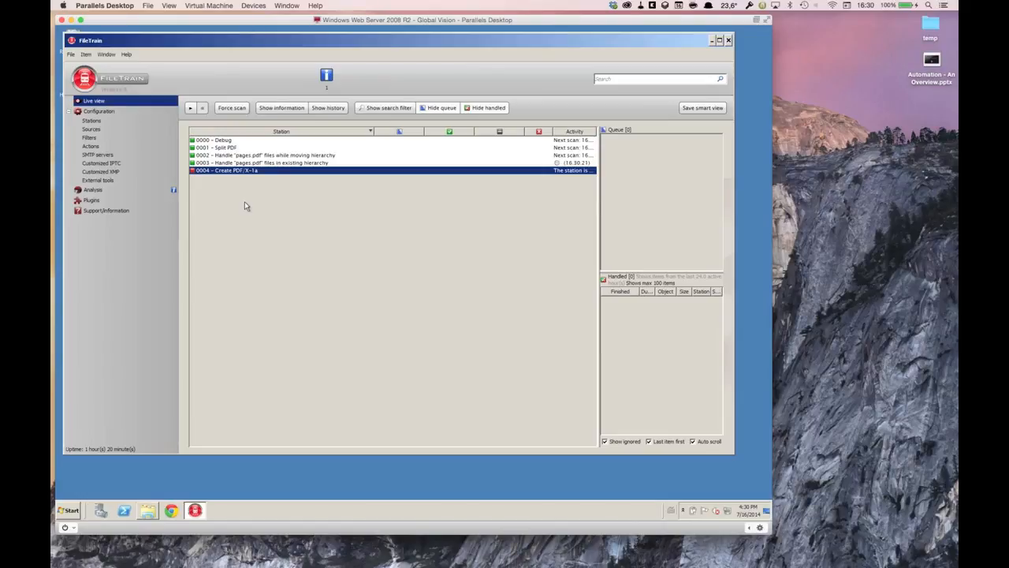
- Open the configuration of the 0004 - Create PDF/X-1a station and review its sources
click(101, 123)
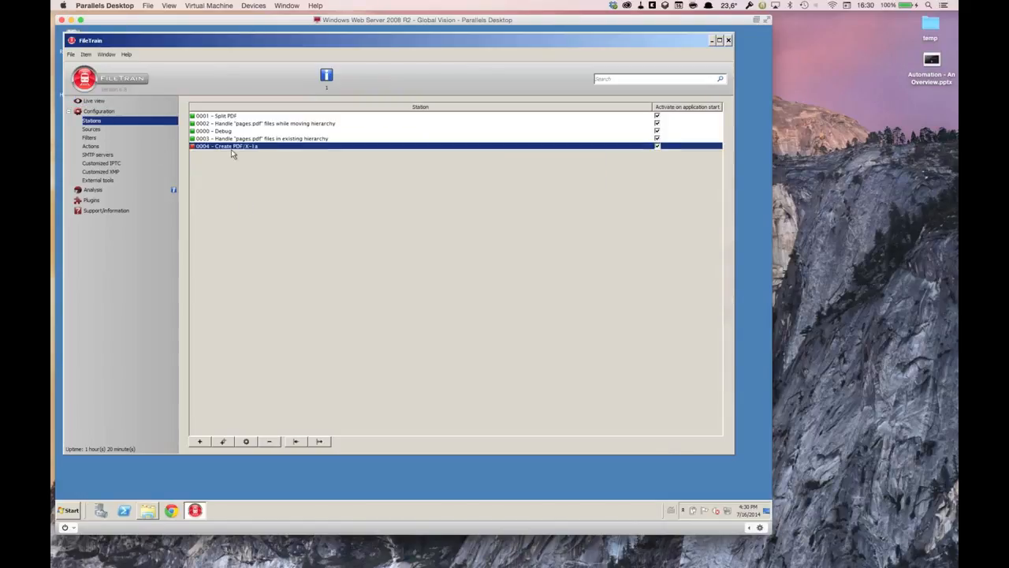
double_click(233, 147)
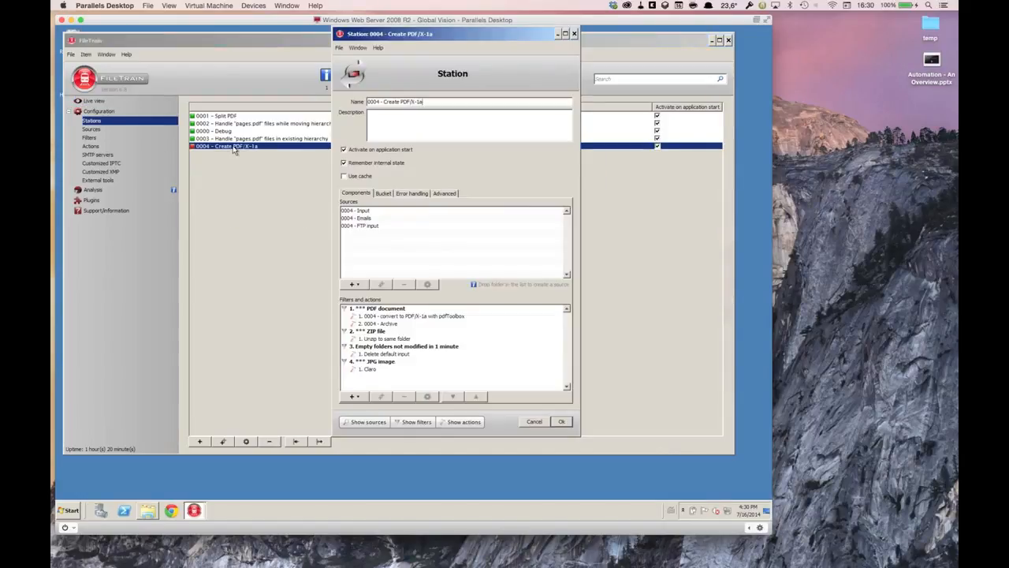
drag(472, 41, 420, 46)
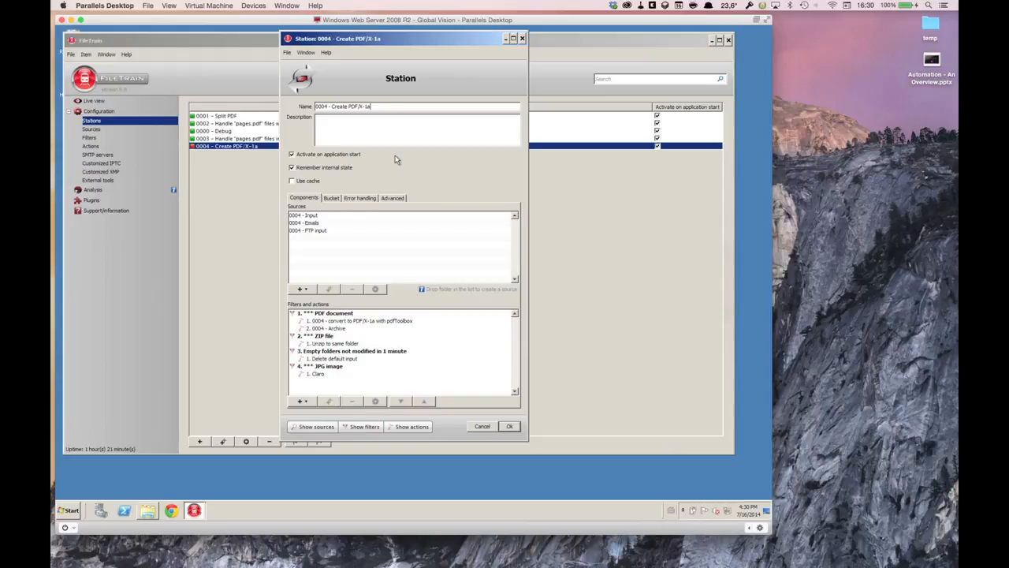
mouse_move(308, 215)
mouse_move(339, 232)
- Open the 0004 - Input folder source and examine its scanning settings
click(323, 216)
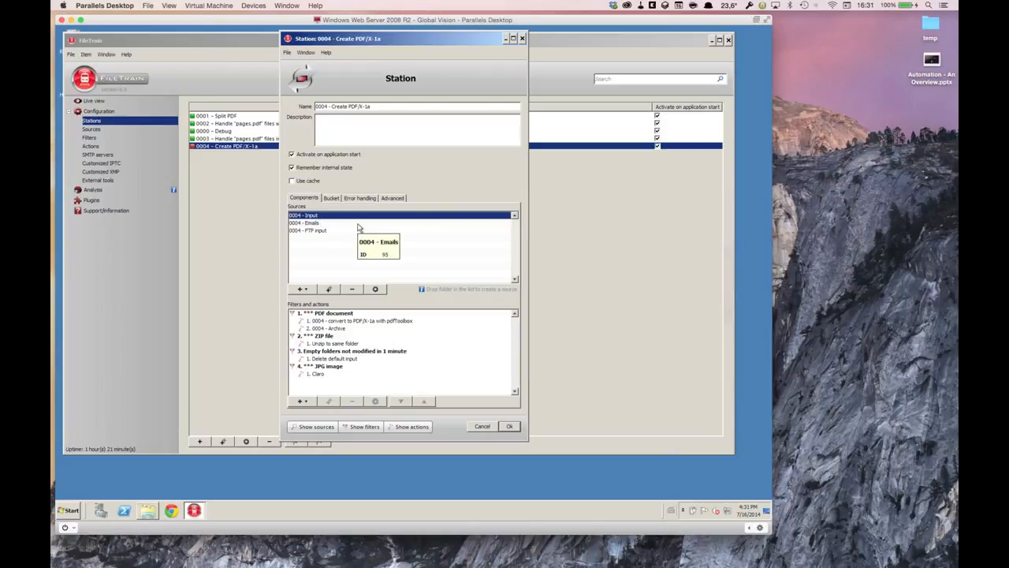
double_click(320, 216)
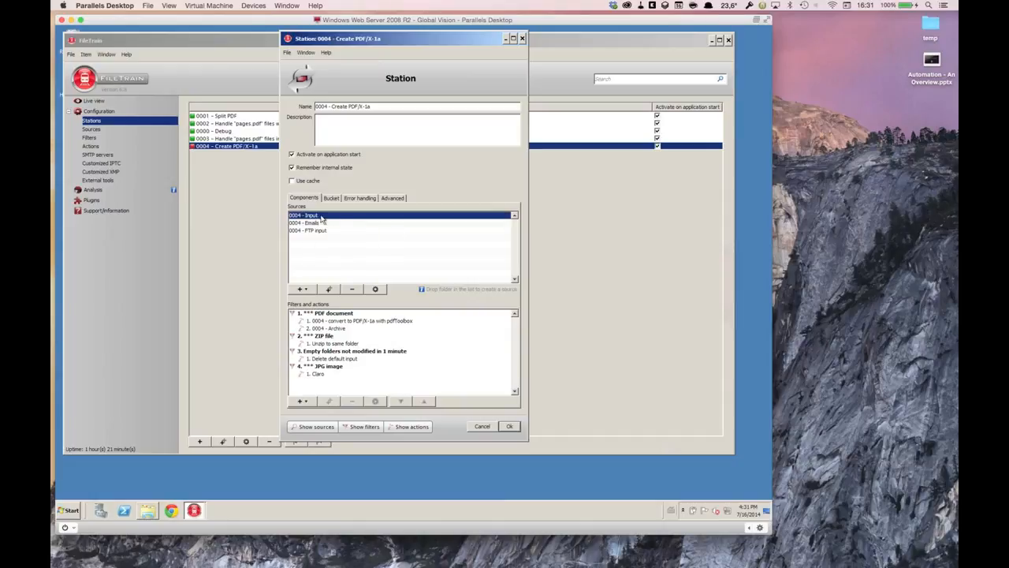
drag(433, 166, 433, 104)
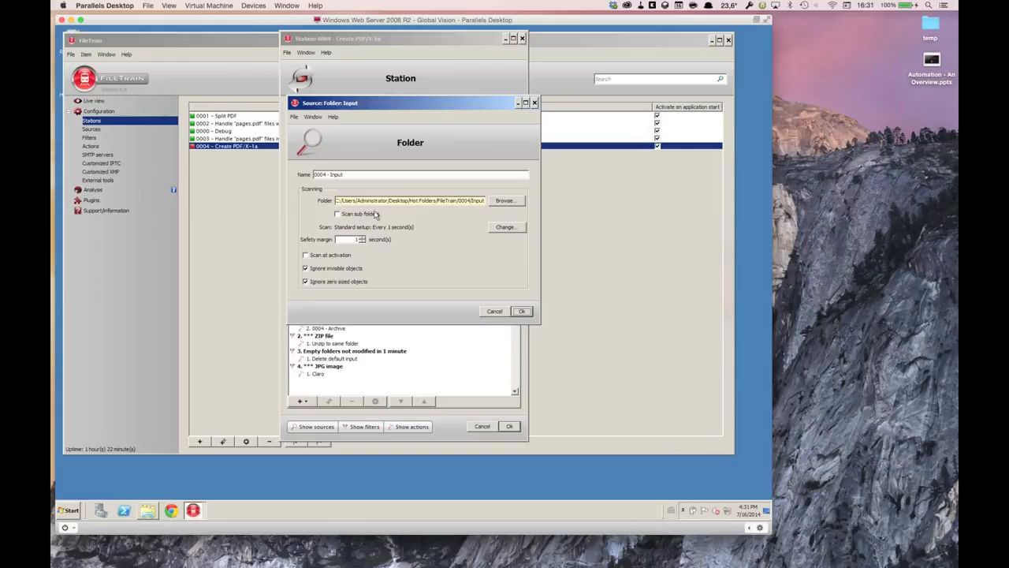
- Try a daily scan schedule for the 0004 - Input source, then cancel the schedule and source settings
click(503, 227)
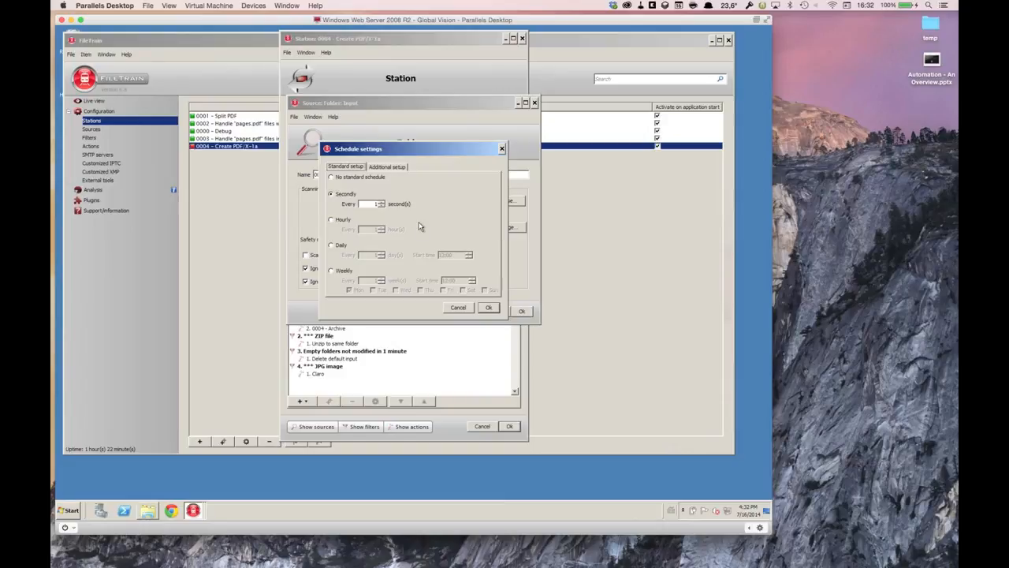
click(331, 245)
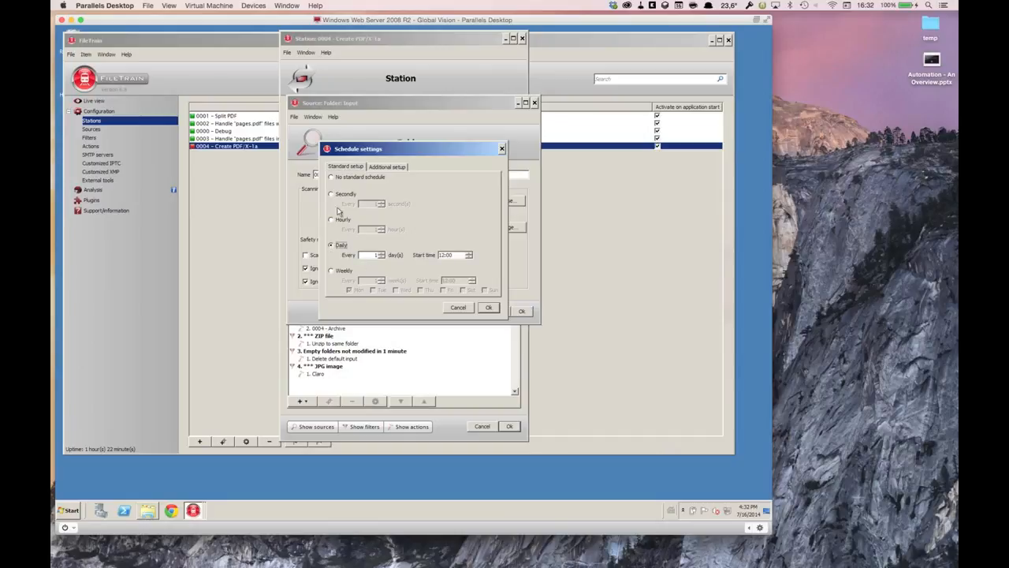
click(382, 253)
click(382, 253)
click(464, 307)
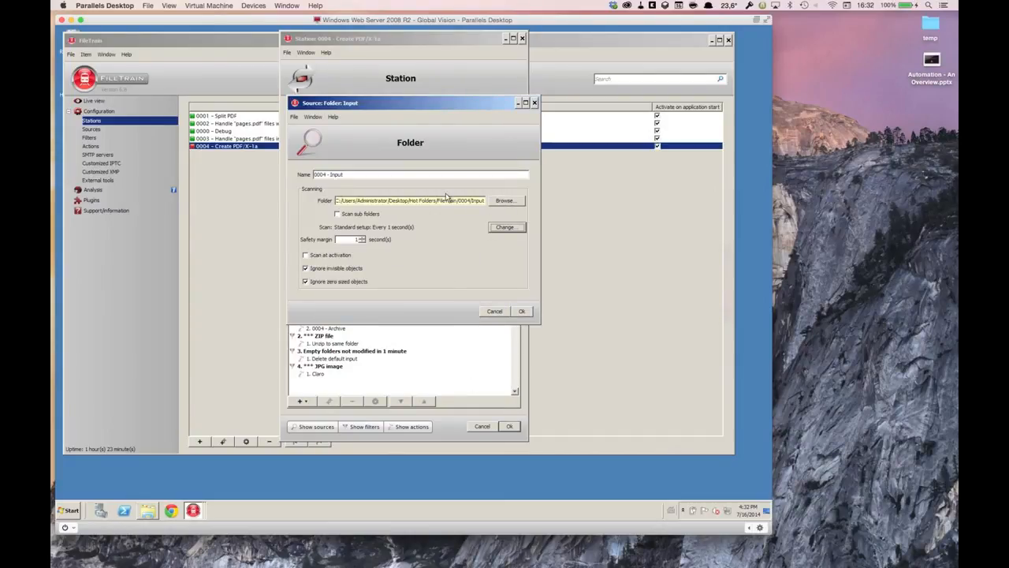
click(492, 313)
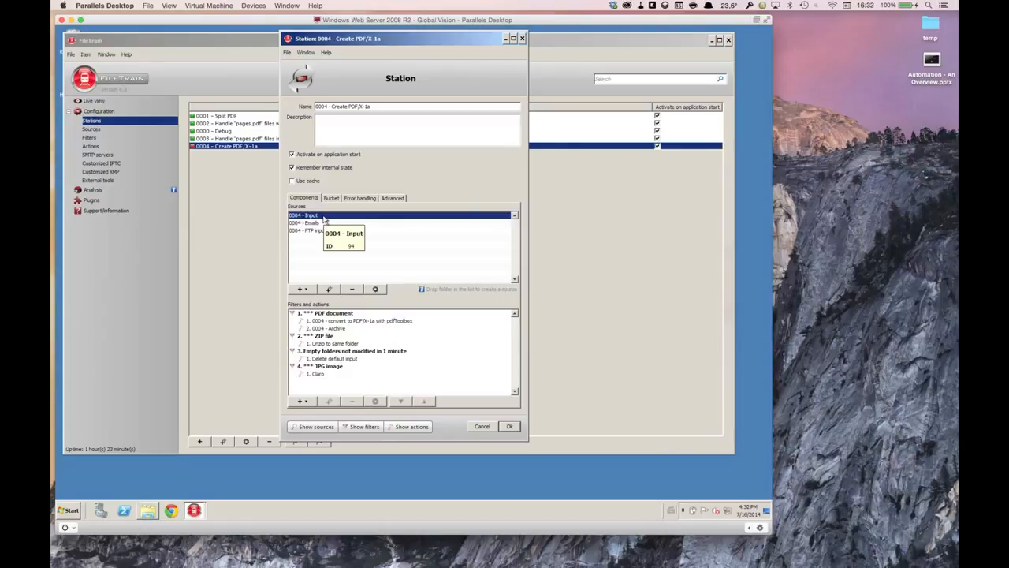
- Examine the station's Emails source, the FTP input source's server settings, and the source types that can be added
click(321, 224)
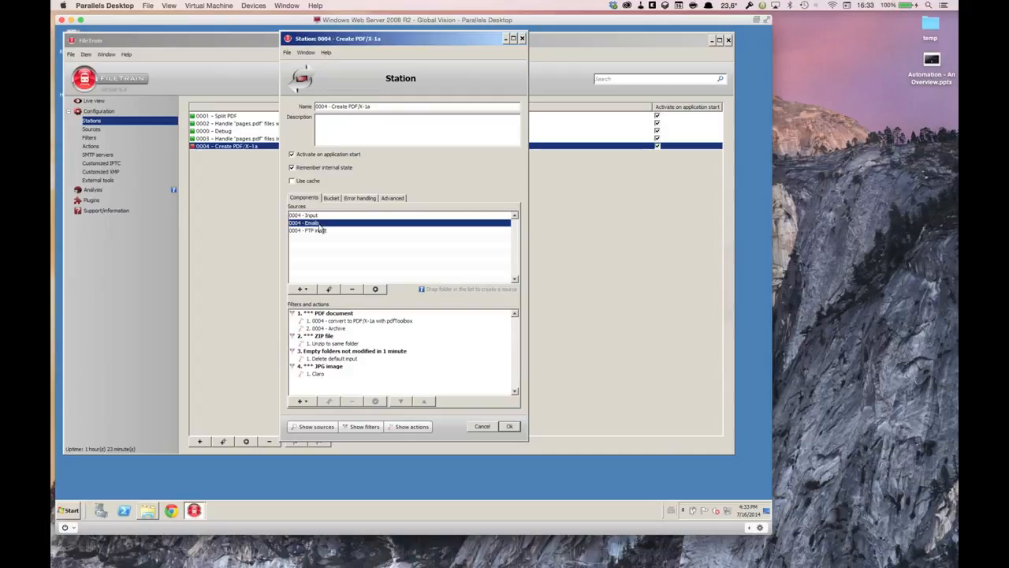
click(321, 231)
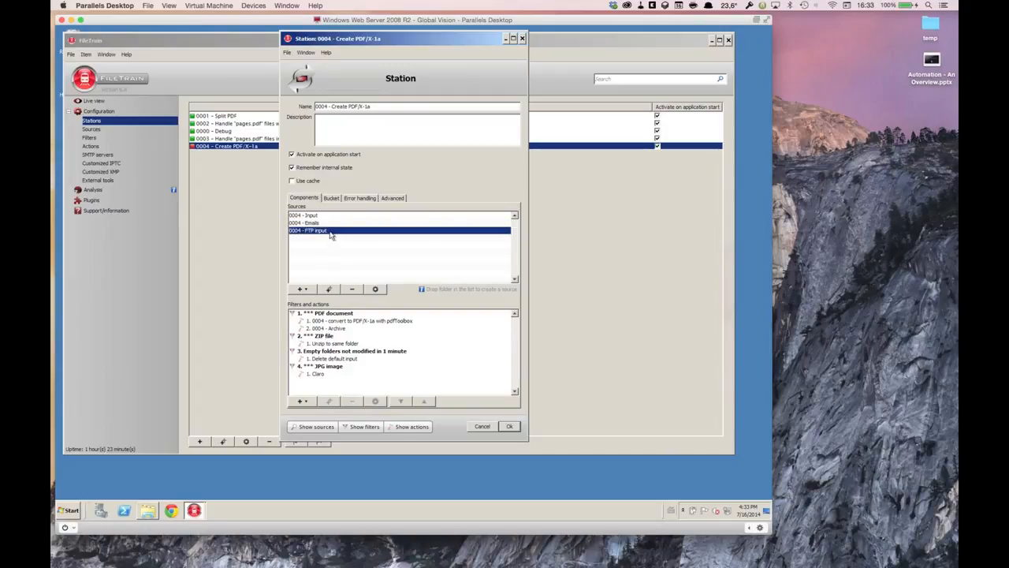
double_click(330, 231)
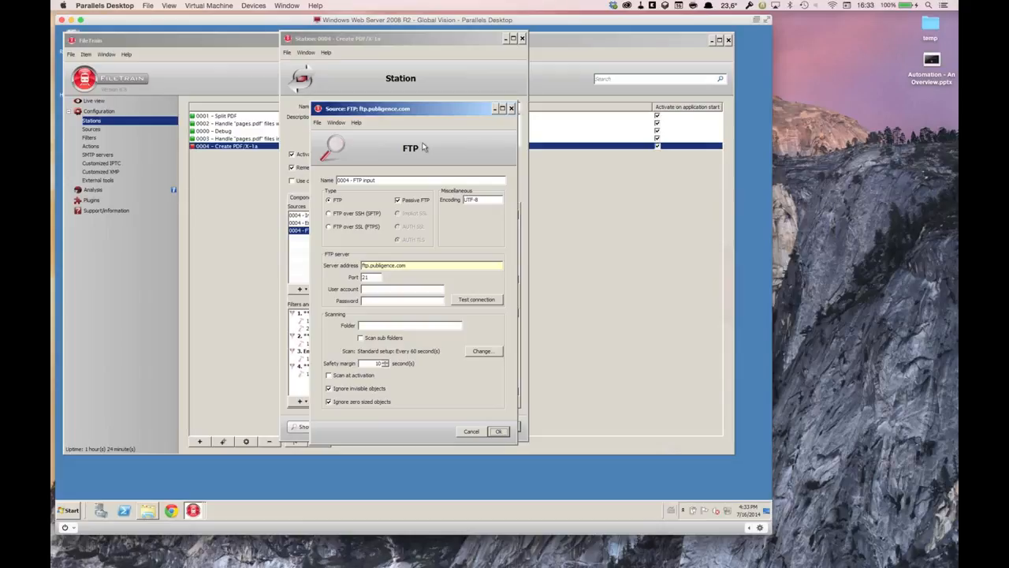
key(Escape)
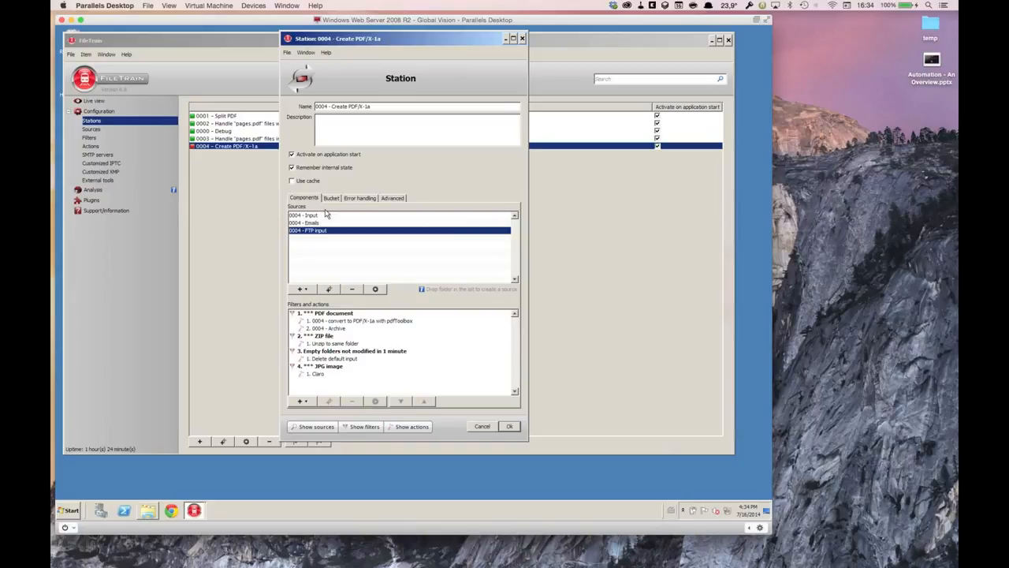
click(302, 290)
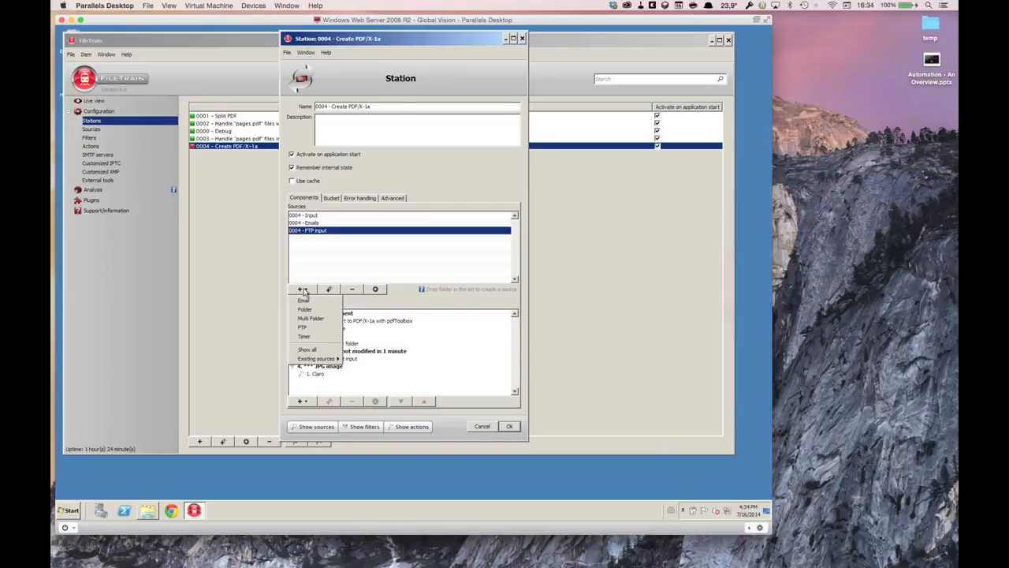
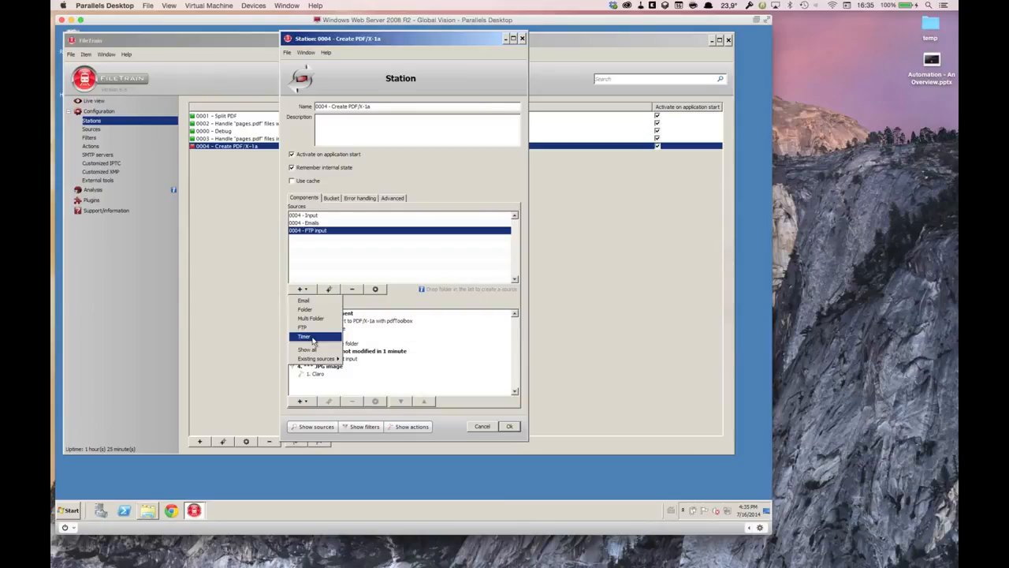
click(374, 246)
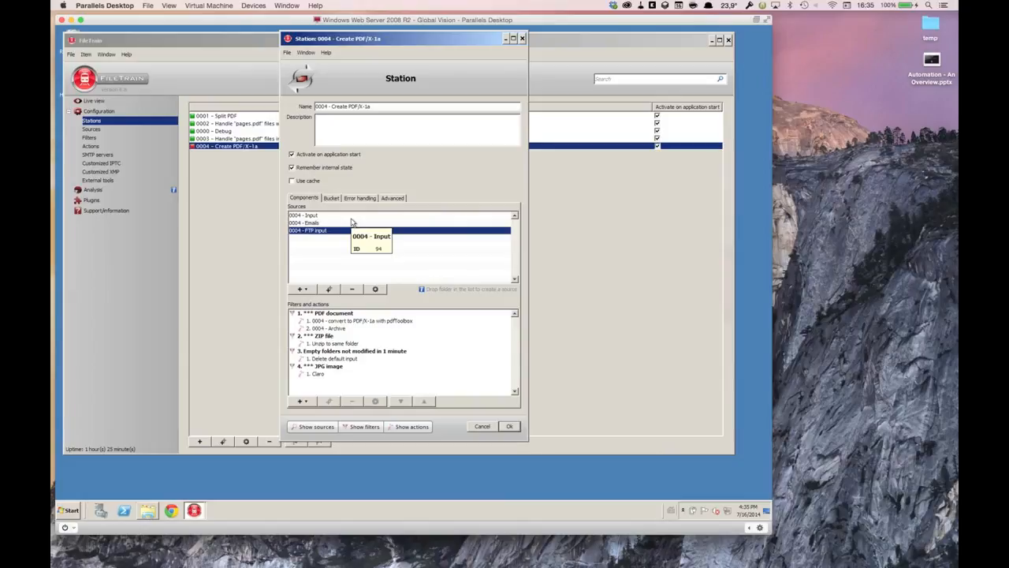
- Examine the PDF document filter's file name restriction and its convert to PDF/X-1a and Archive actions
click(344, 313)
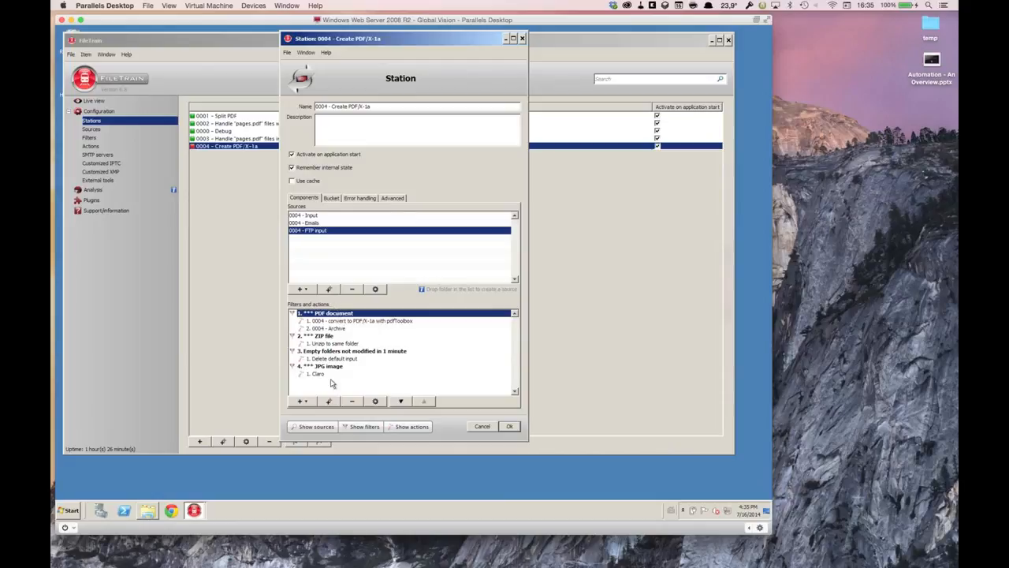
double_click(352, 313)
click(386, 253)
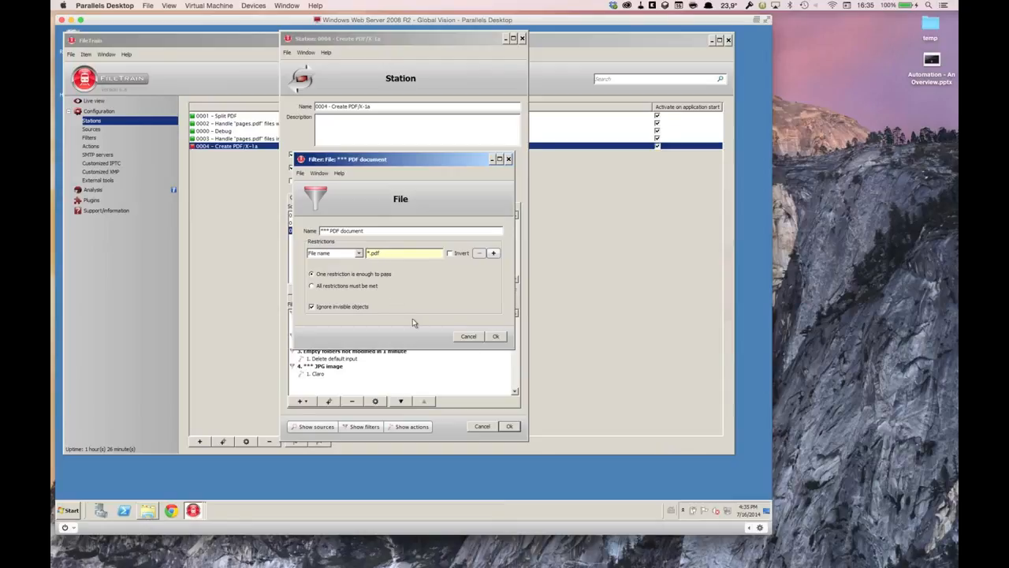
click(468, 336)
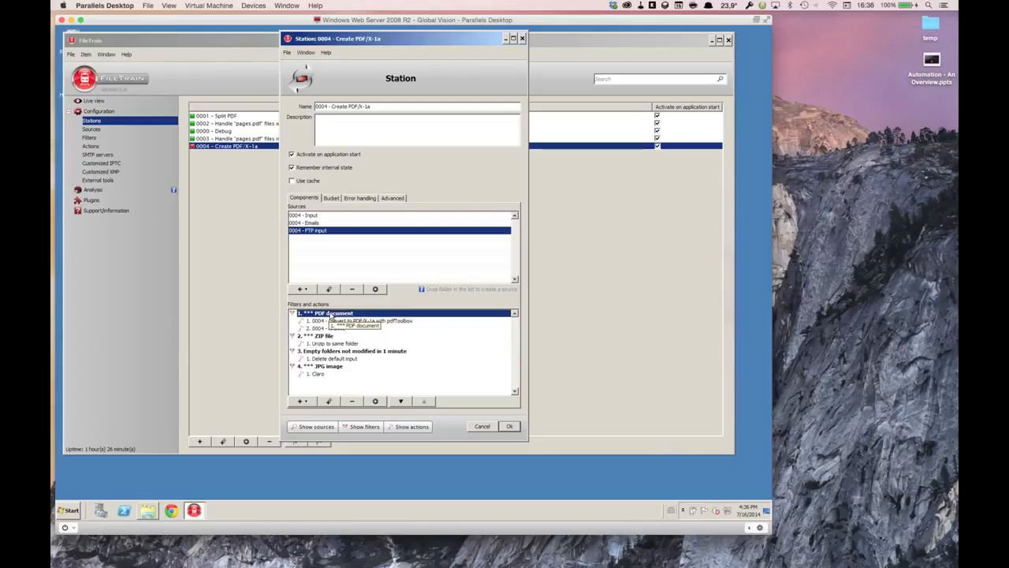
click(331, 320)
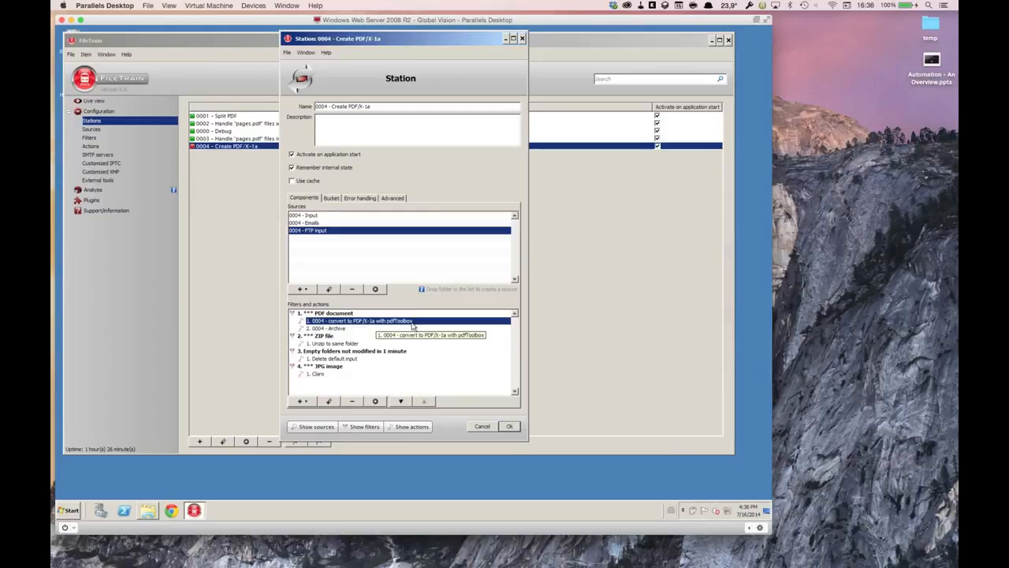
click(338, 329)
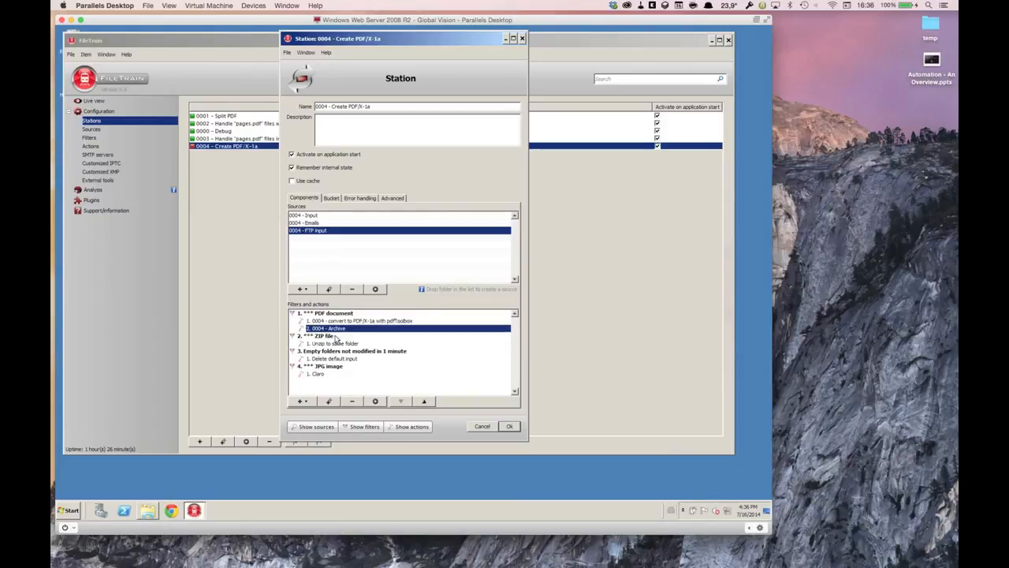
- Open the PDF document filter's convert to PDF/X-1a action and examine its profile and the %F%_report.pdf report's trigger, type, destination, routing and file name
click(341, 314)
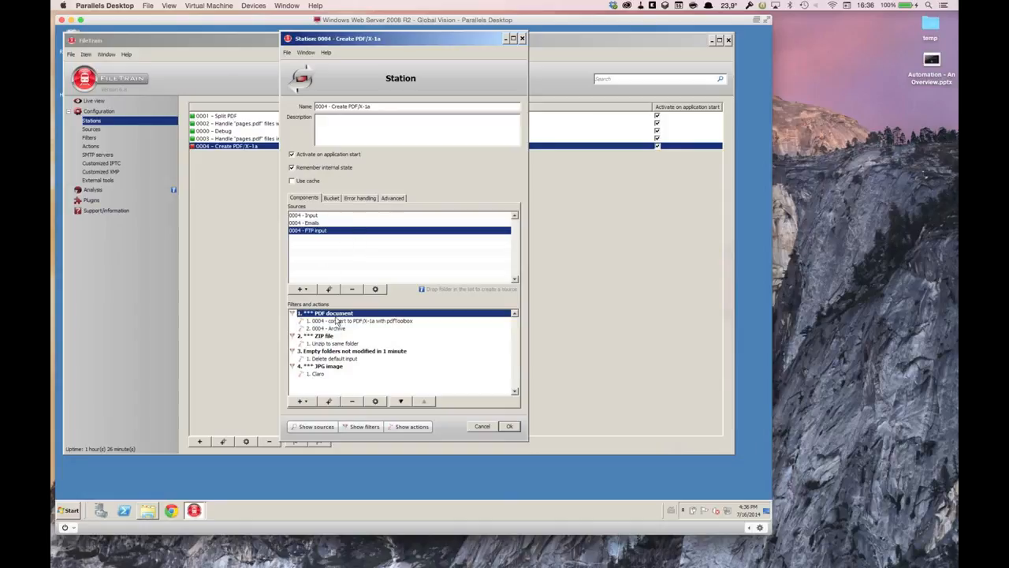
click(340, 323)
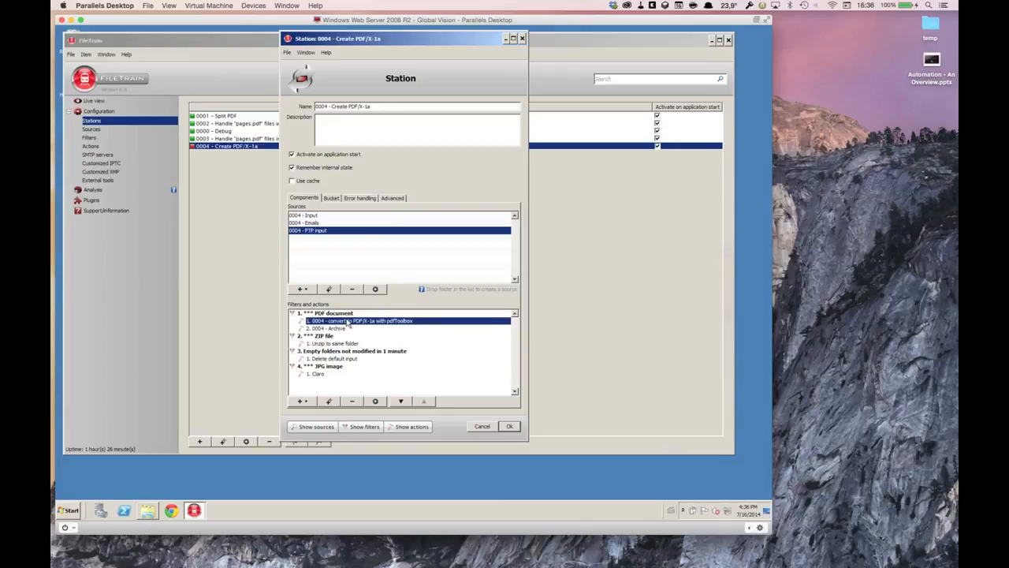
click(341, 329)
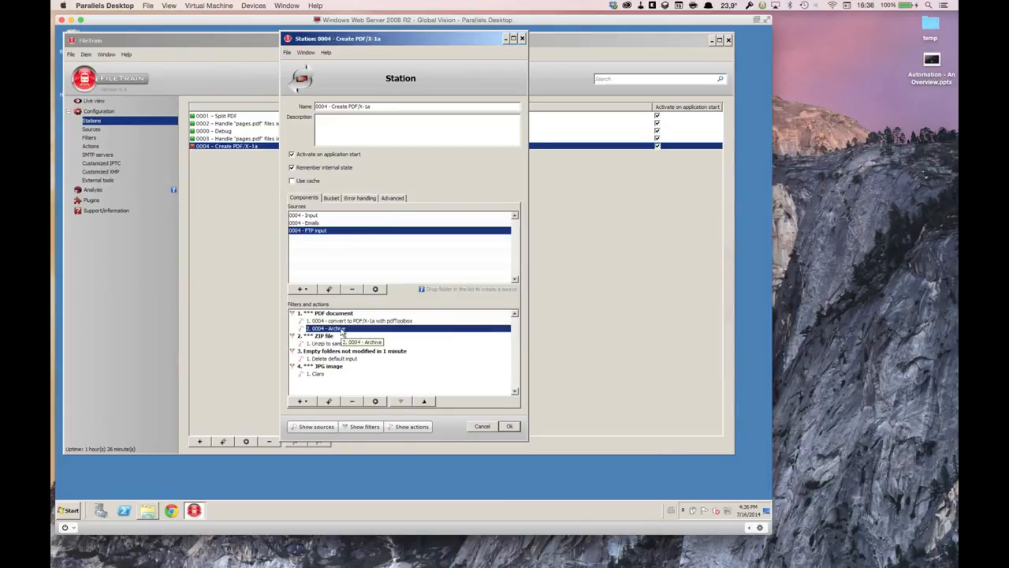
click(346, 321)
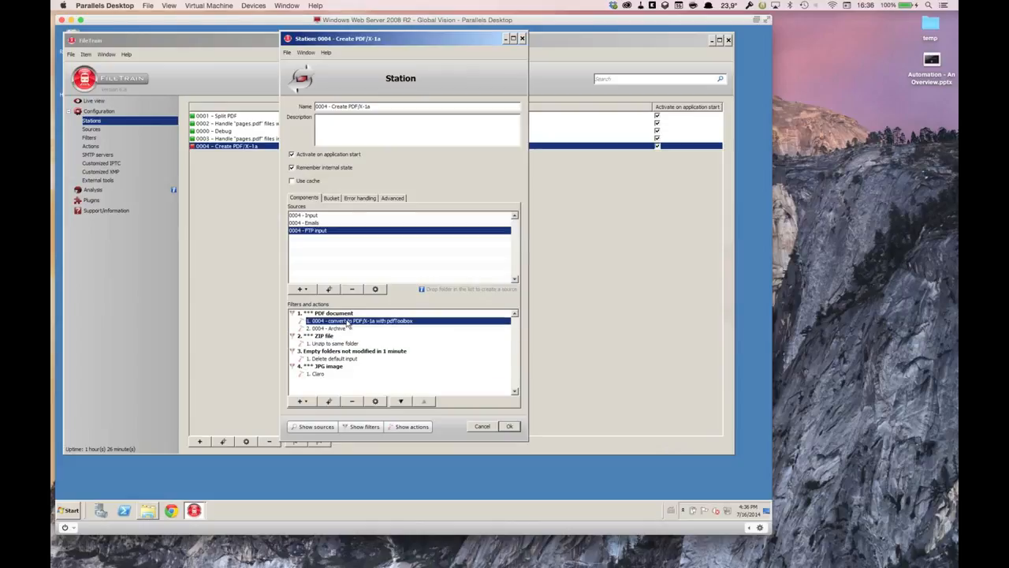
double_click(347, 322)
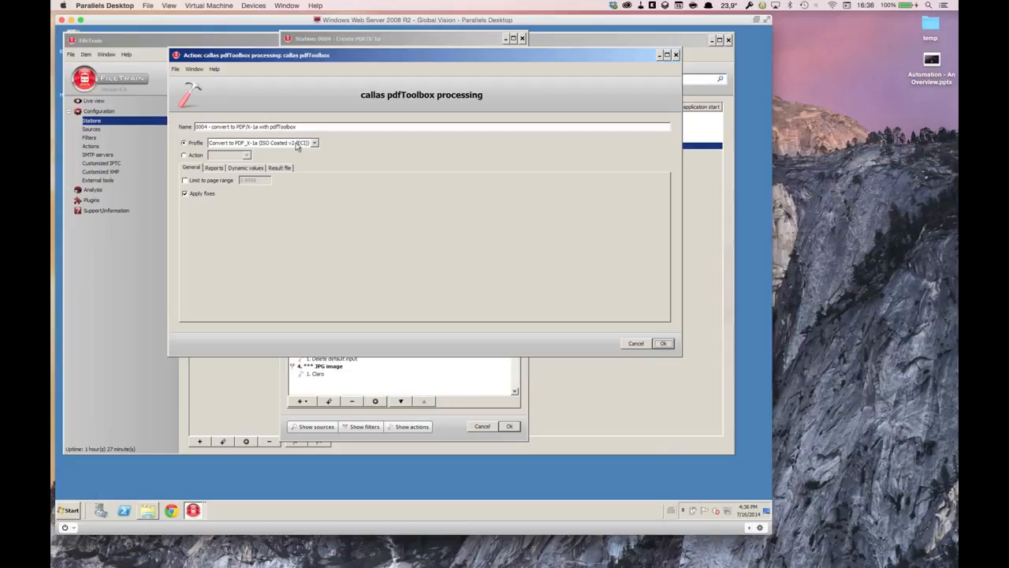
click(214, 168)
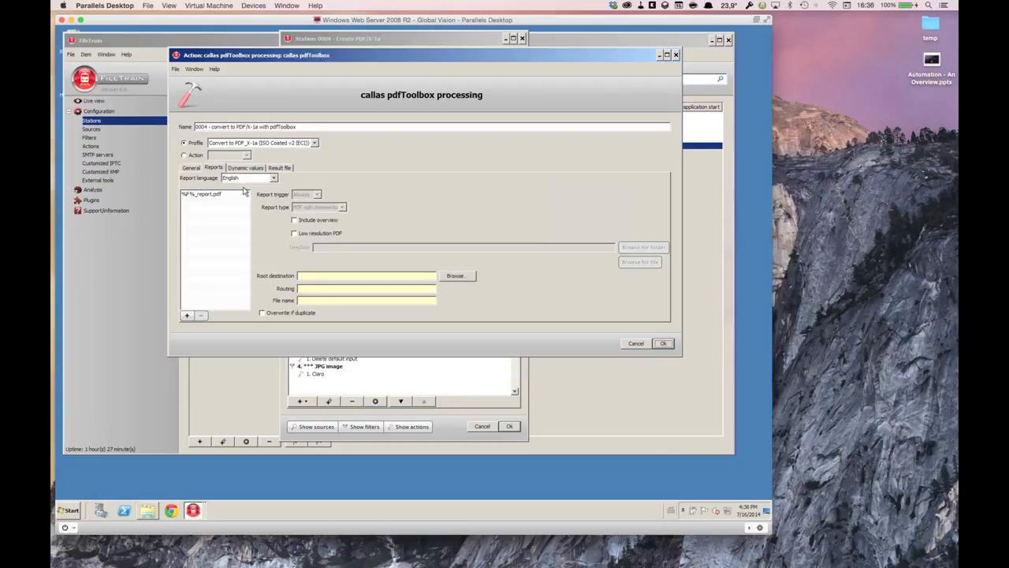
click(224, 194)
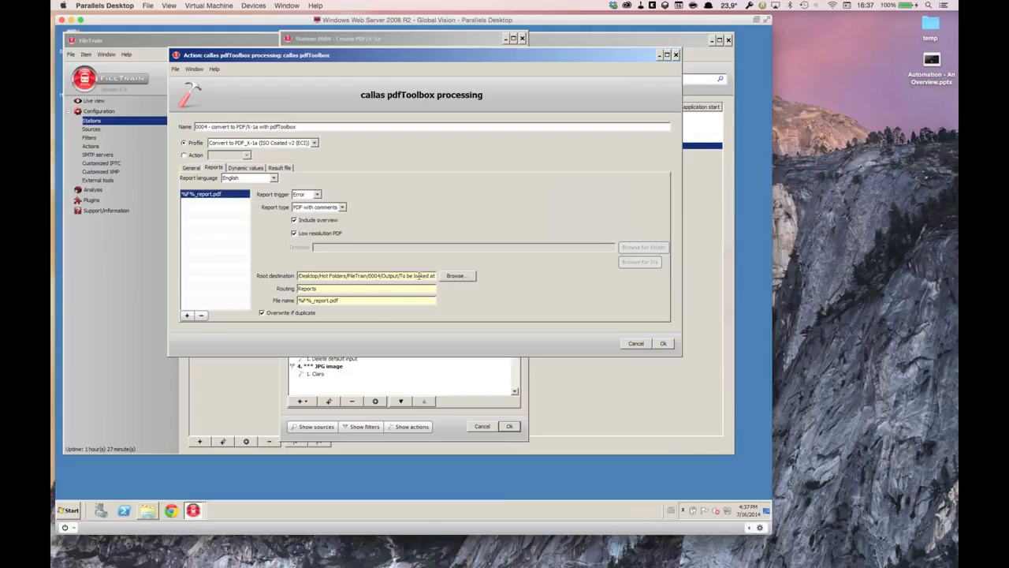
double_click(310, 289)
click(340, 301)
drag(340, 300, 283, 304)
drag(314, 301, 297, 302)
click(335, 302)
- Try adding a %F%_log.pdf report with trigger Always and type XML, and replace its file name extension with the XML one
click(187, 315)
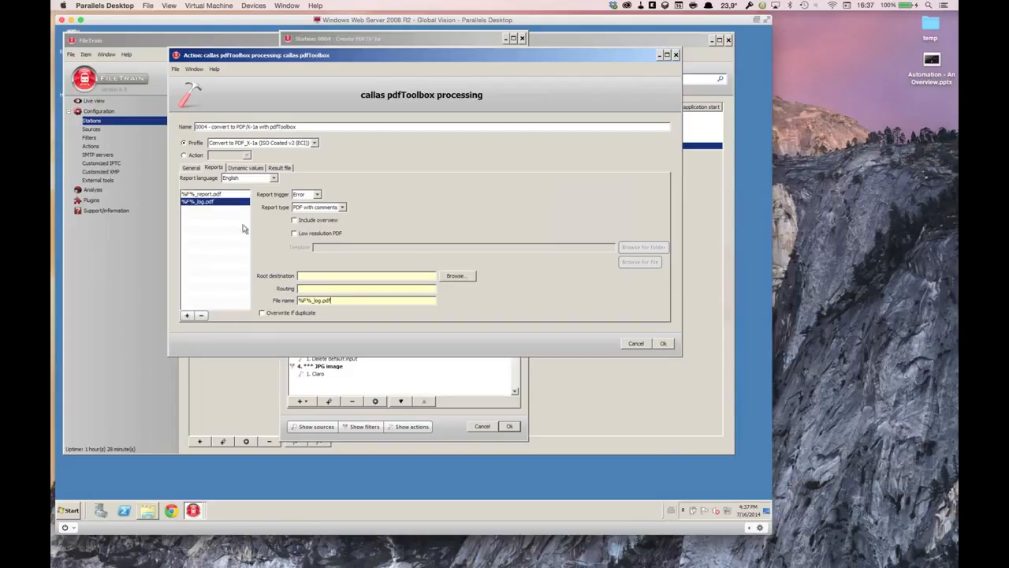
click(311, 194)
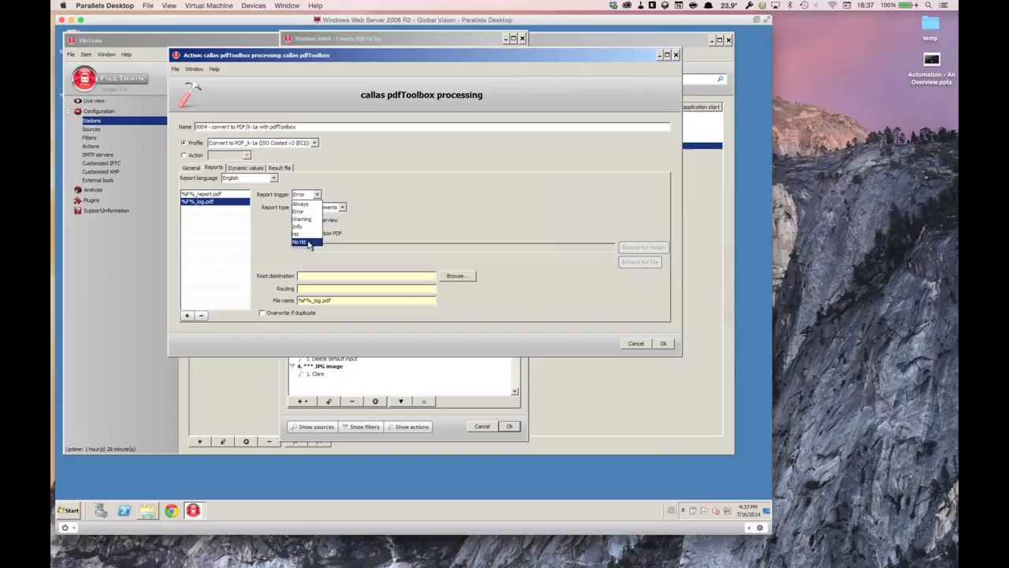
click(310, 203)
click(315, 207)
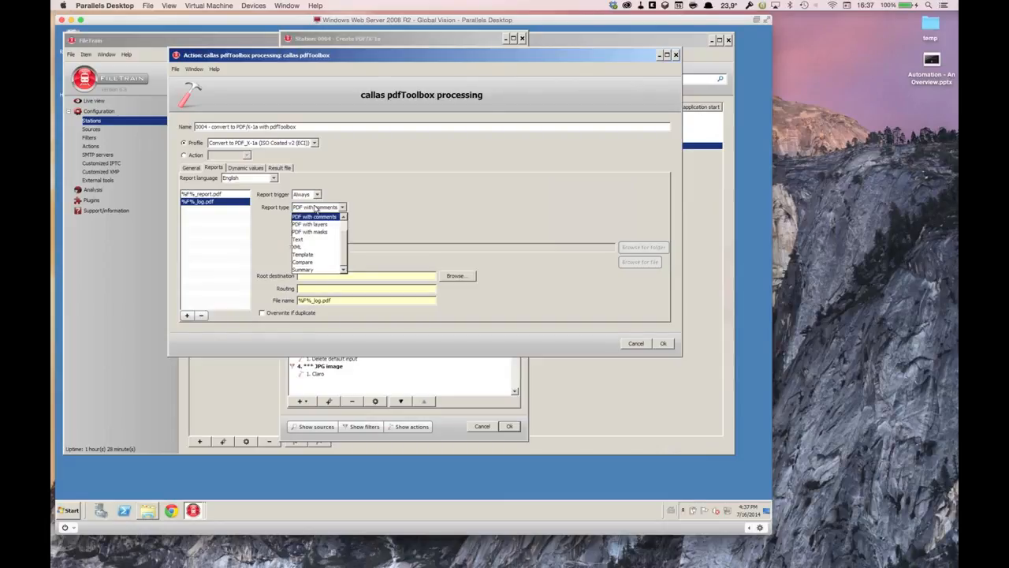
click(309, 246)
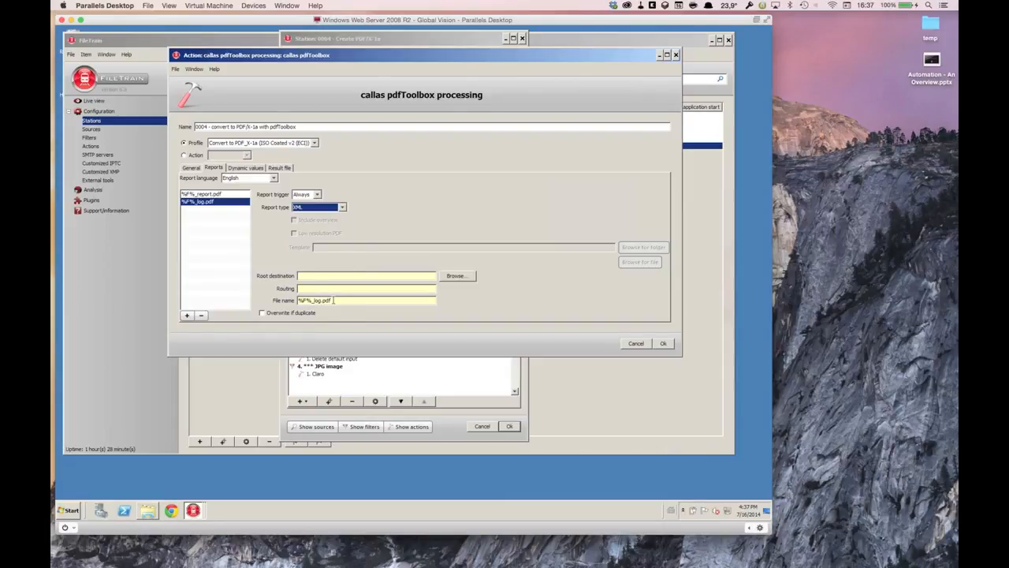
click(334, 300)
key(BackSpace)
key(BackSpace)
key(BackSpace)
key(BackSpace)
key(BackSpace)
key(BackSpace)
key(BackSpace)
text(.xm)
key(Left)
key(Left)
- Examine the action's result file destinations and the advanced setup for No hit, no fixups, and cancel the action settings
click(282, 167)
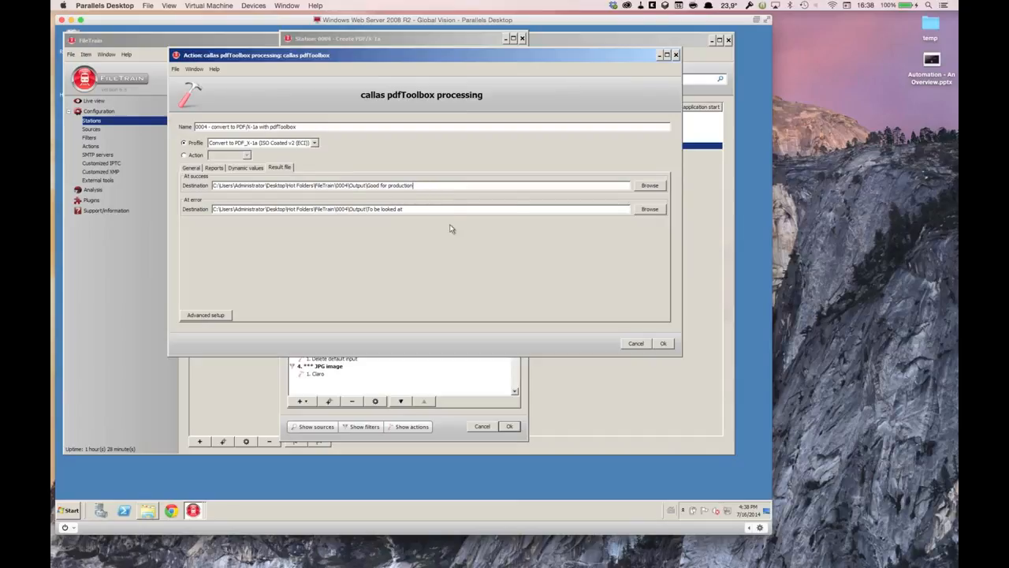
drag(412, 185, 359, 188)
drag(413, 210, 361, 210)
click(416, 211)
click(228, 315)
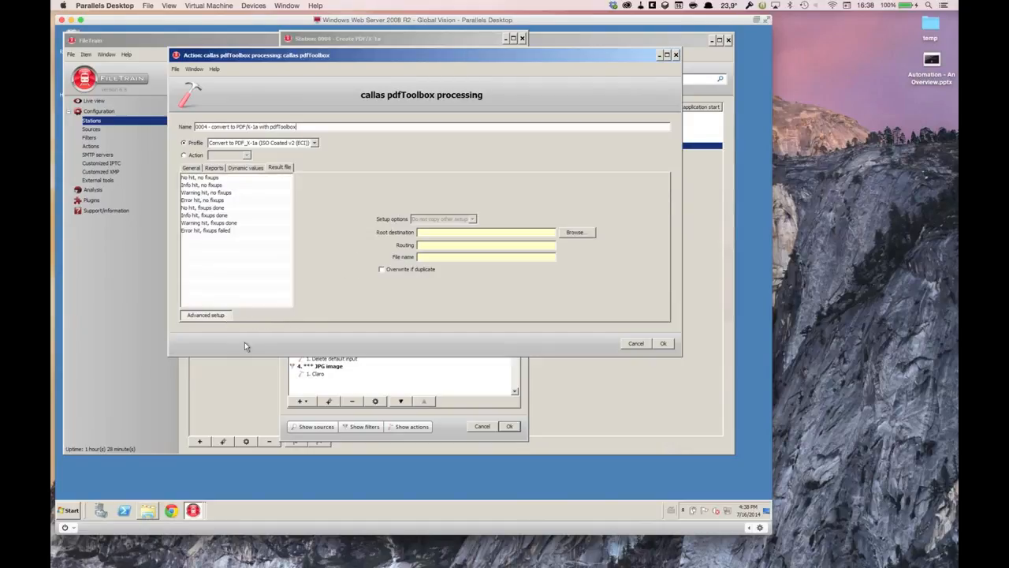
click(230, 178)
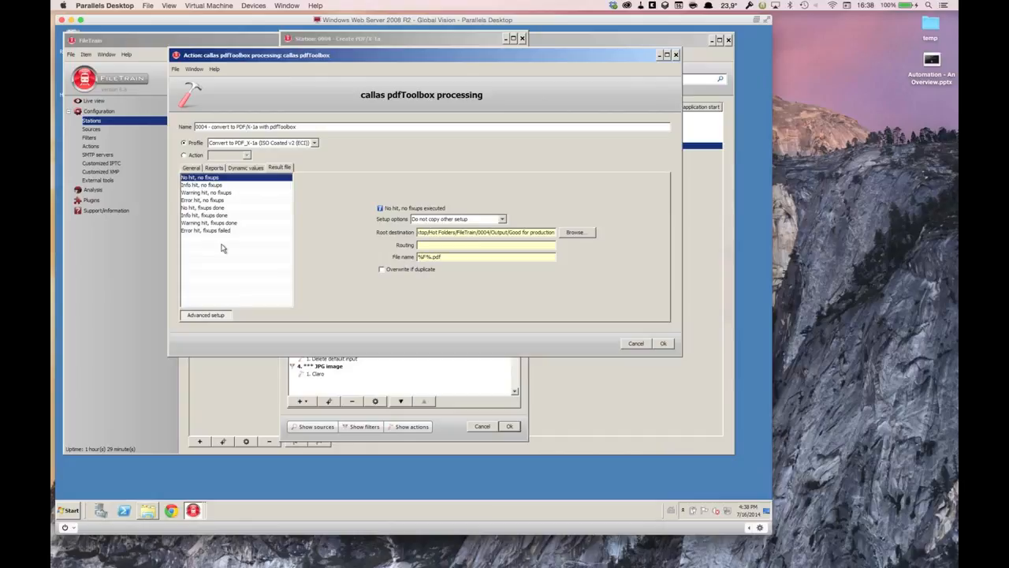
click(636, 344)
- Open the 0004 - Archive backup action, examine its destination settings and close it
click(339, 329)
double_click(339, 330)
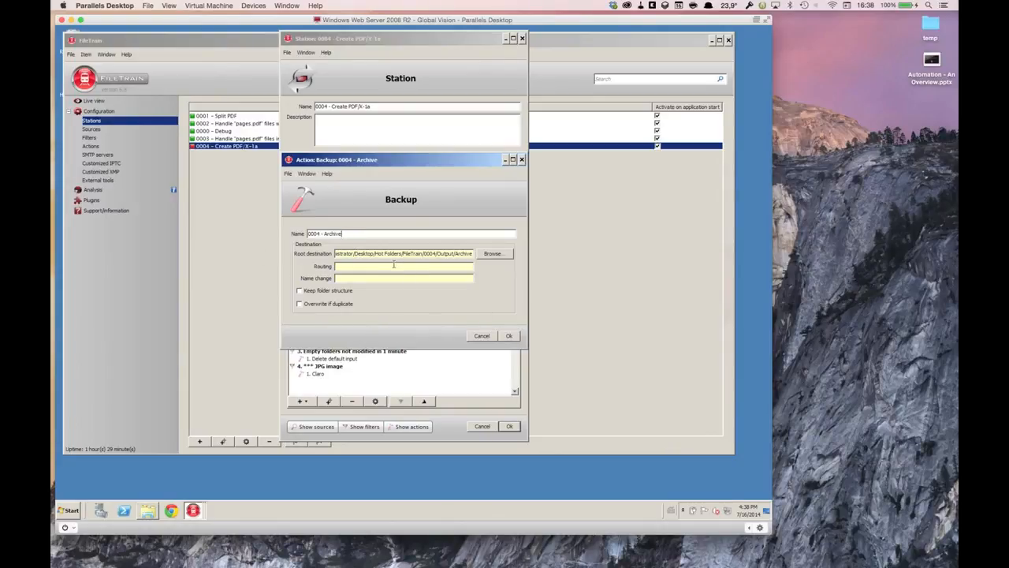
click(521, 160)
- Examine the ZIP file filter and its Unzip to same folder action in relation to the PDF document filter
click(339, 315)
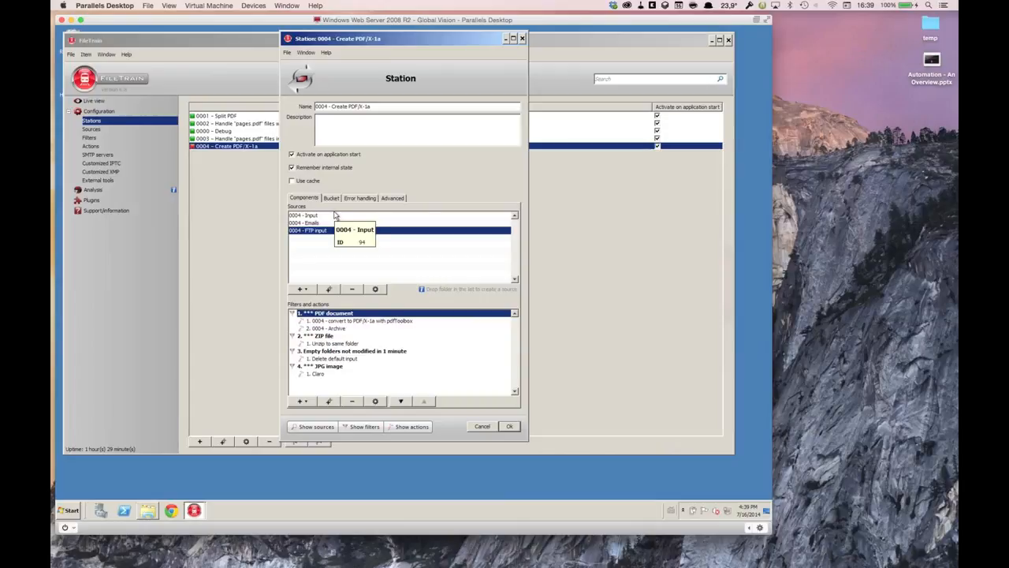
click(327, 336)
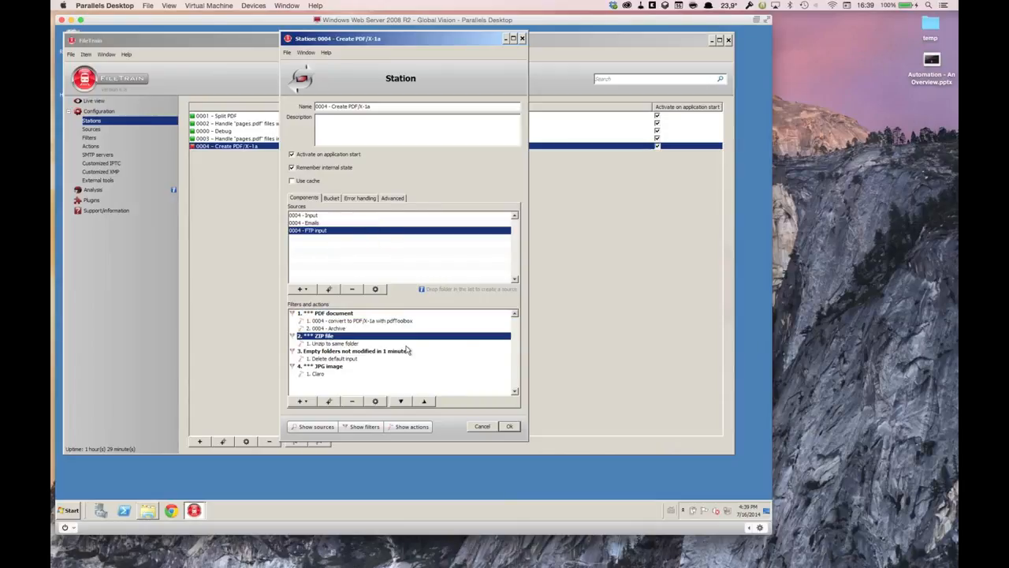
click(349, 344)
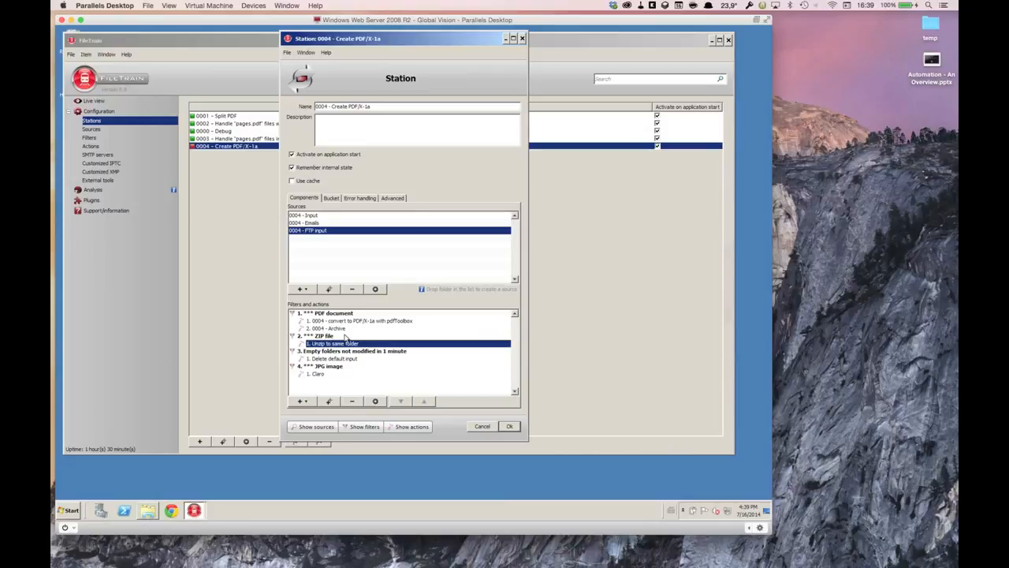
click(322, 315)
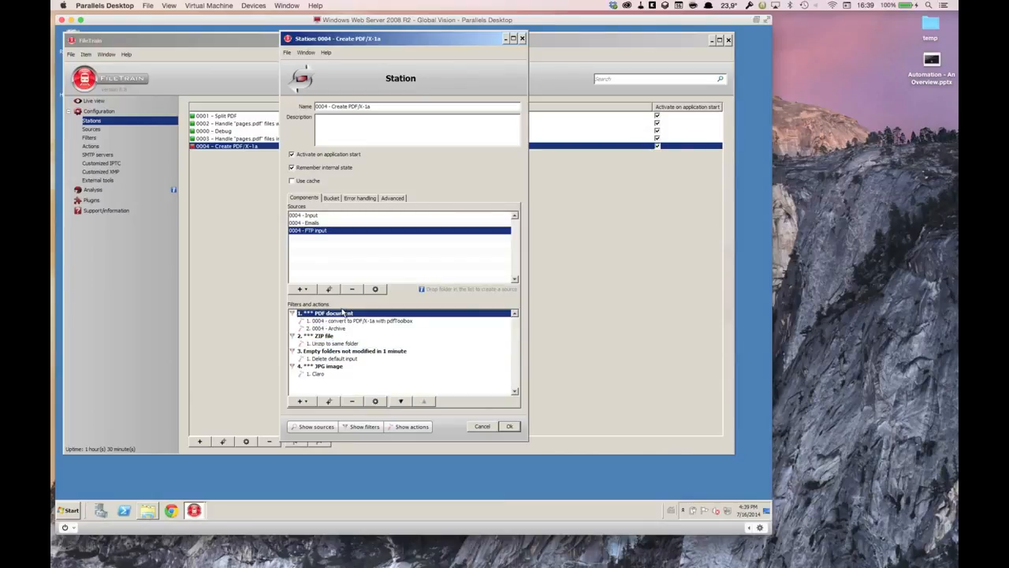
- Examine the restrictions of the Empty folders not modified in 1 minute filter and its Delete default input action
double_click(354, 350)
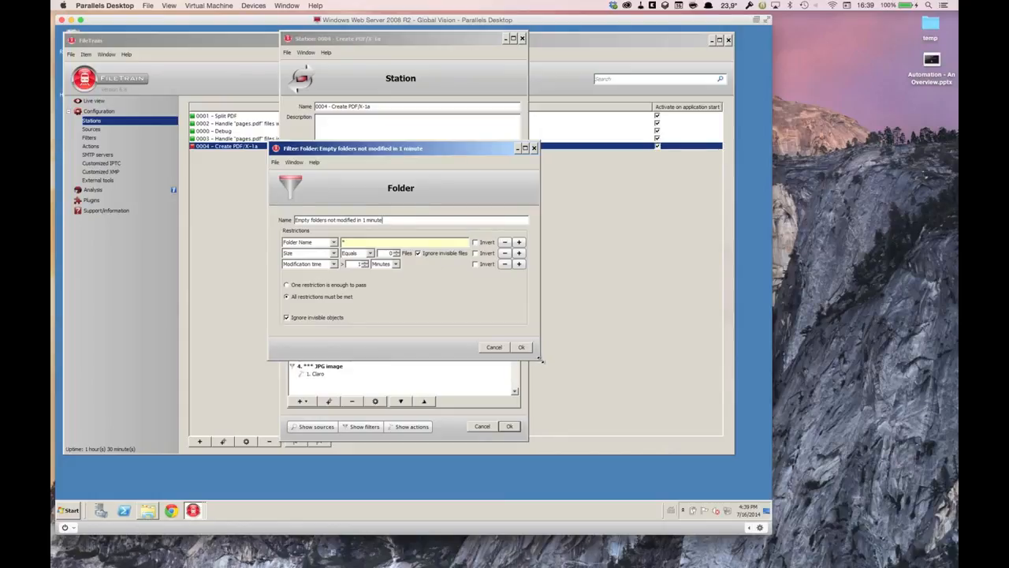
drag(540, 360, 661, 379)
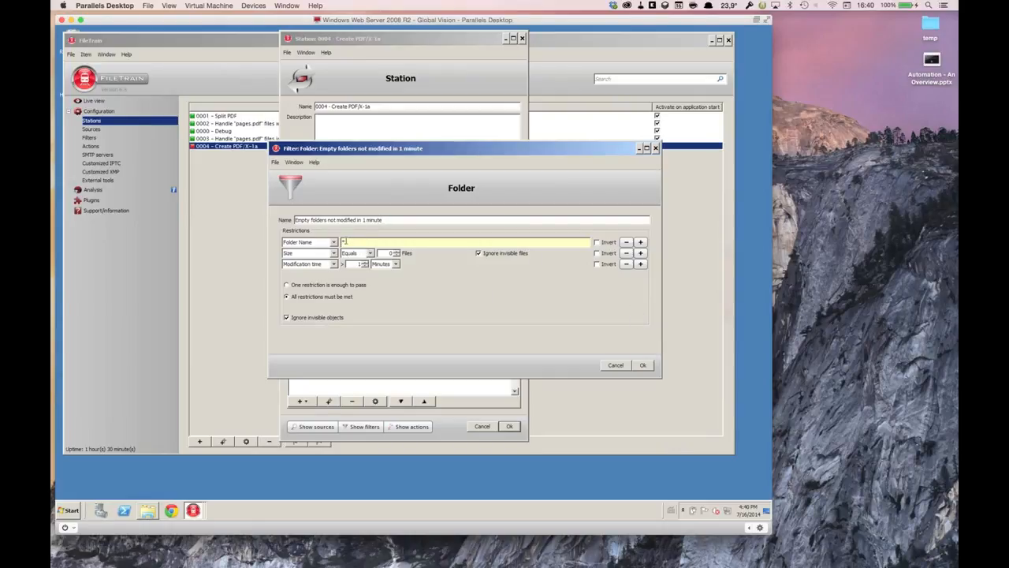
double_click(343, 242)
click(616, 369)
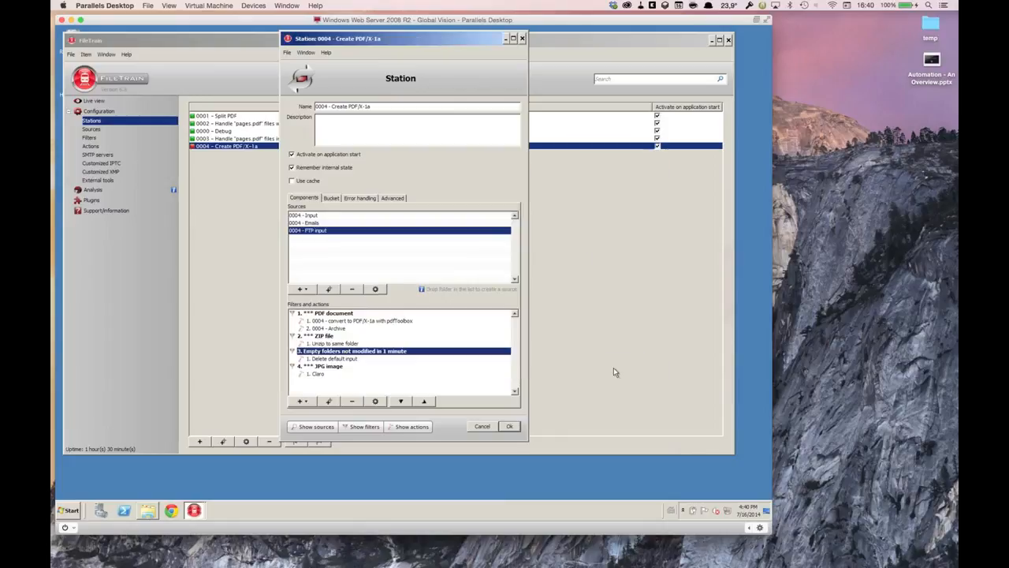
click(347, 359)
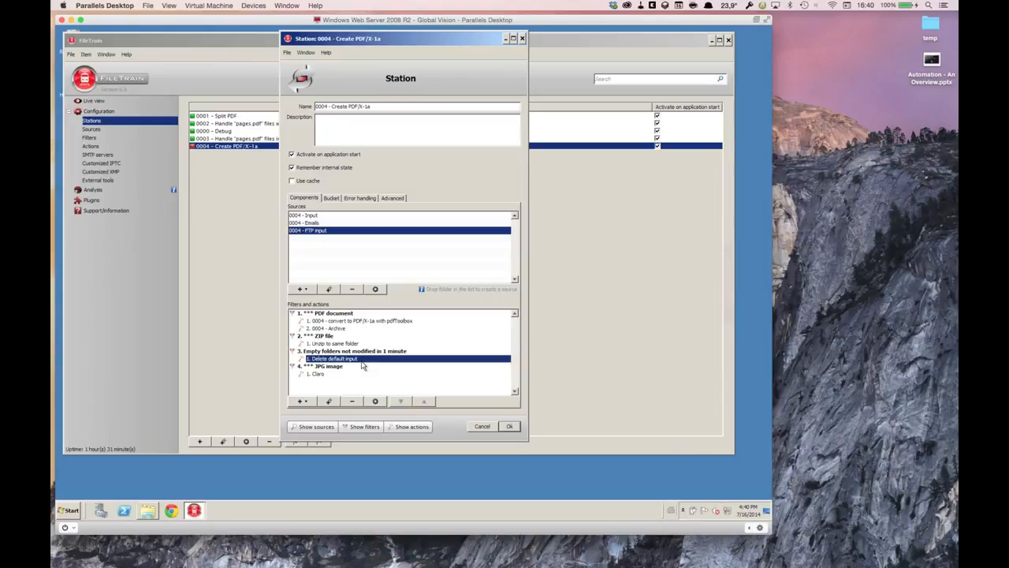
- Look at the JPG image filter's Claro action and the action types that can be added, and cancel the station settings
click(339, 374)
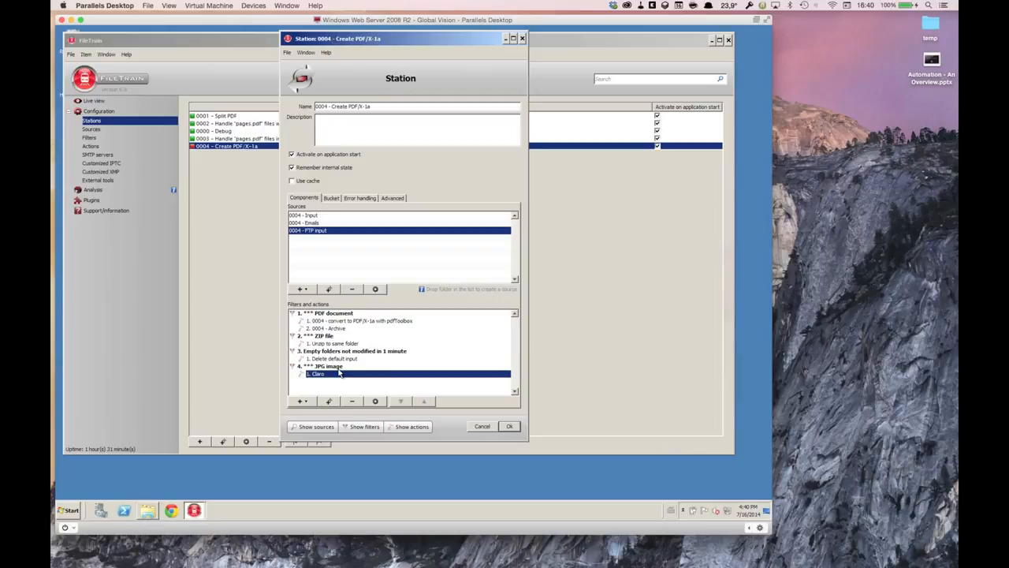
click(306, 401)
mouse_move(315, 422)
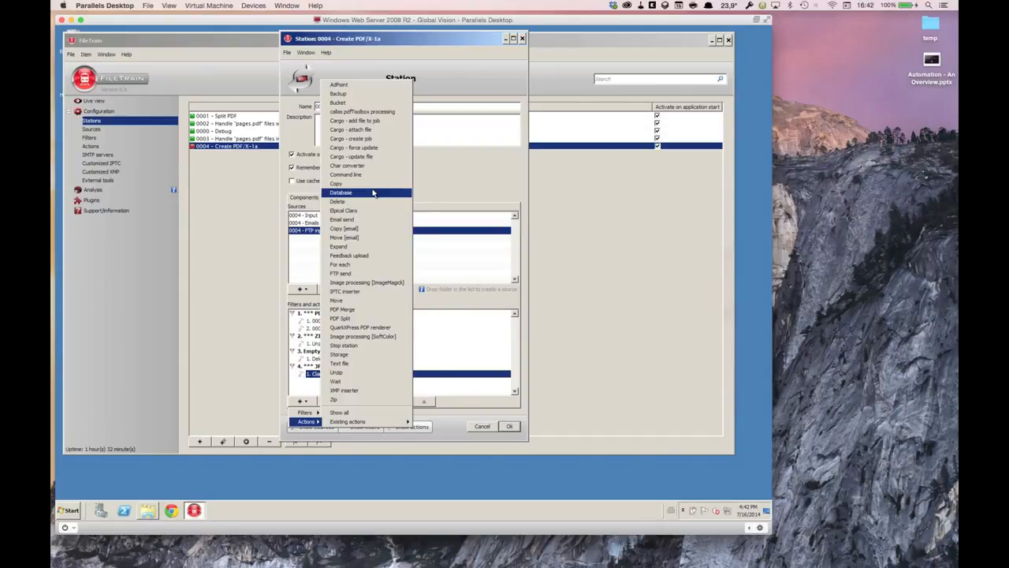
click(441, 191)
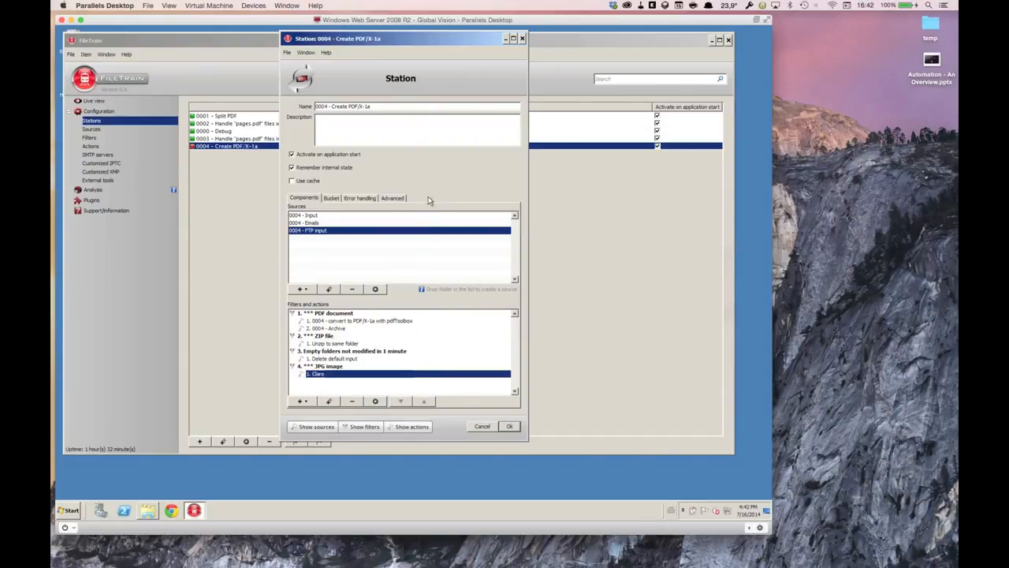
click(482, 427)
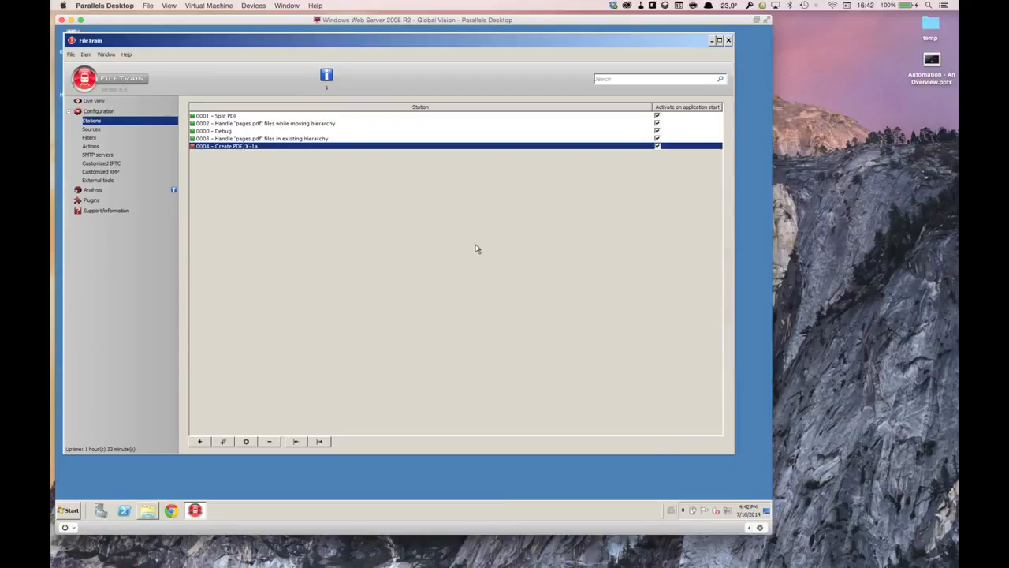
- Switch to tFlow, and hide both the tFlow and Parallels Desktop windows
key(super+Tab)
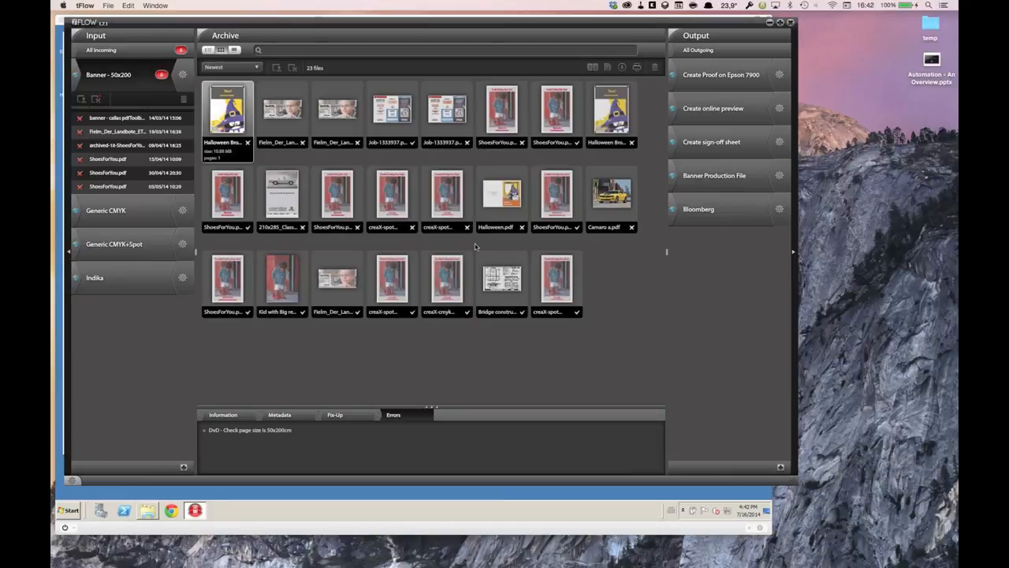
key(super+h)
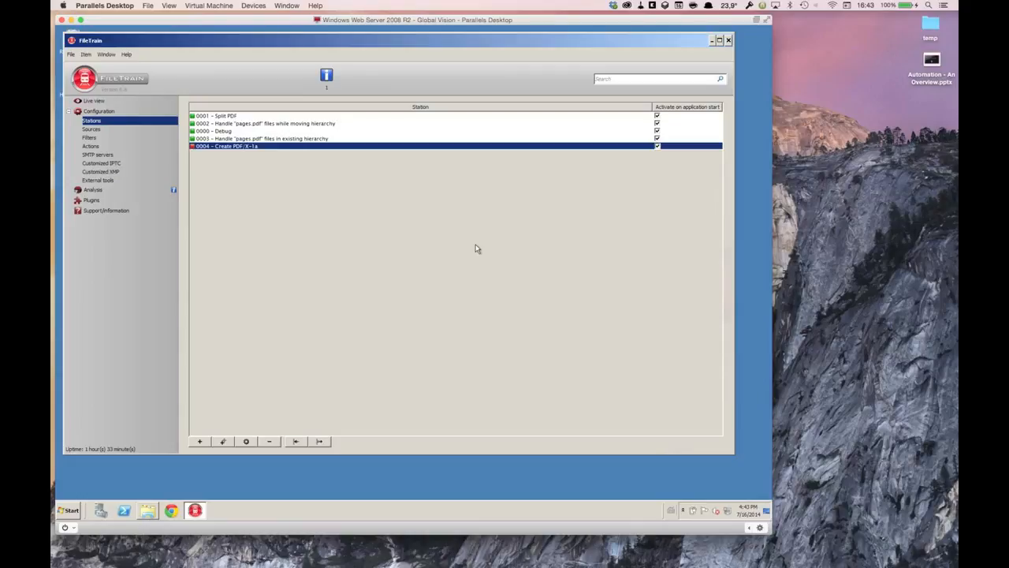
key(super+h)
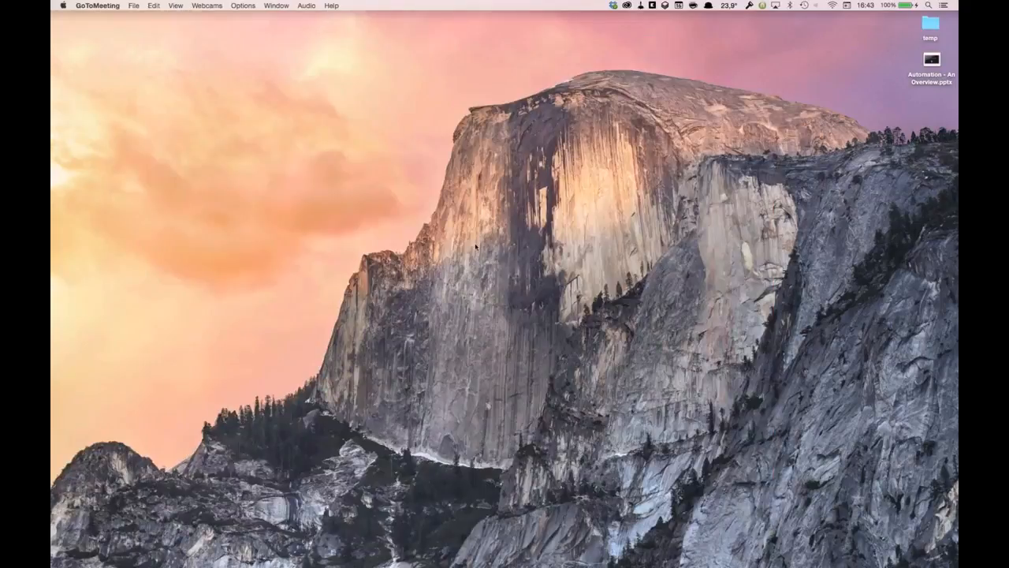
- Switch to the Automation - An Overview presentation in PowerPoint and go to the callas pdfToolbox slide
key(super+Tab)
key(super+Tab)
key(super+Tab)
key(super+Tab)
key(super+Tab)
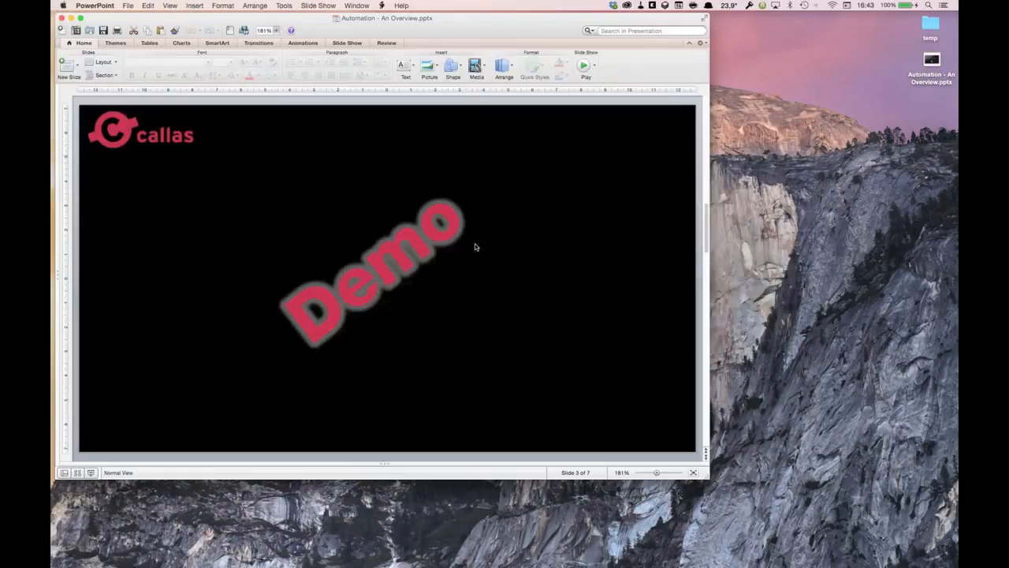
key(Page_Down)
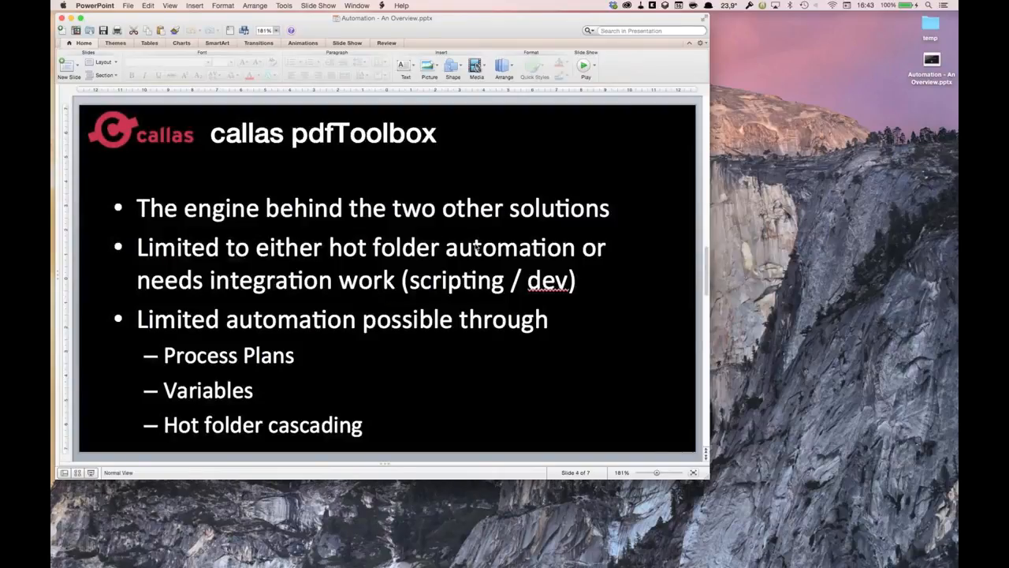
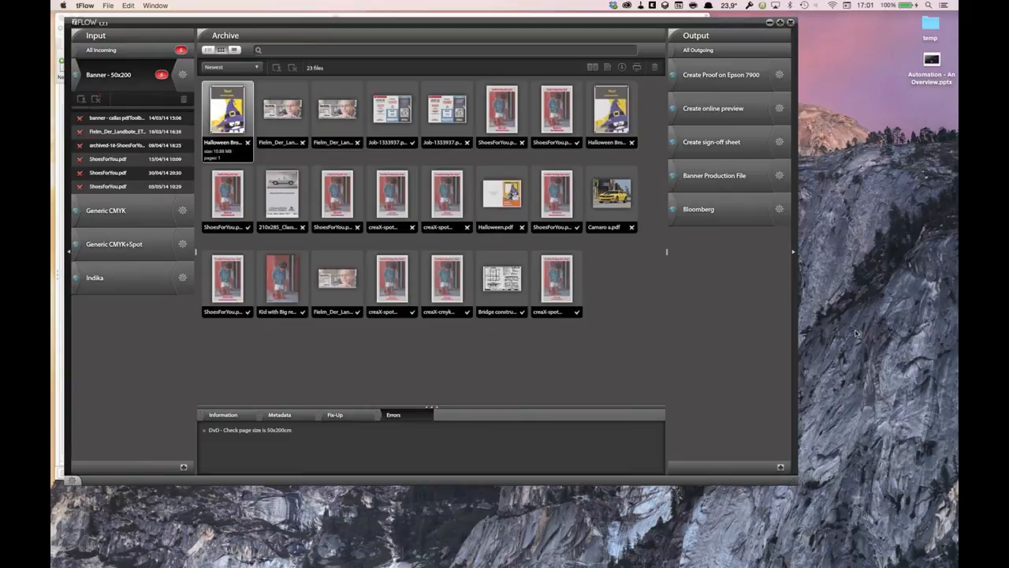
- Open the Create Proof on Epson 7900 output queue's settings in tFlow and examine its processing and color conversion options
click(777, 77)
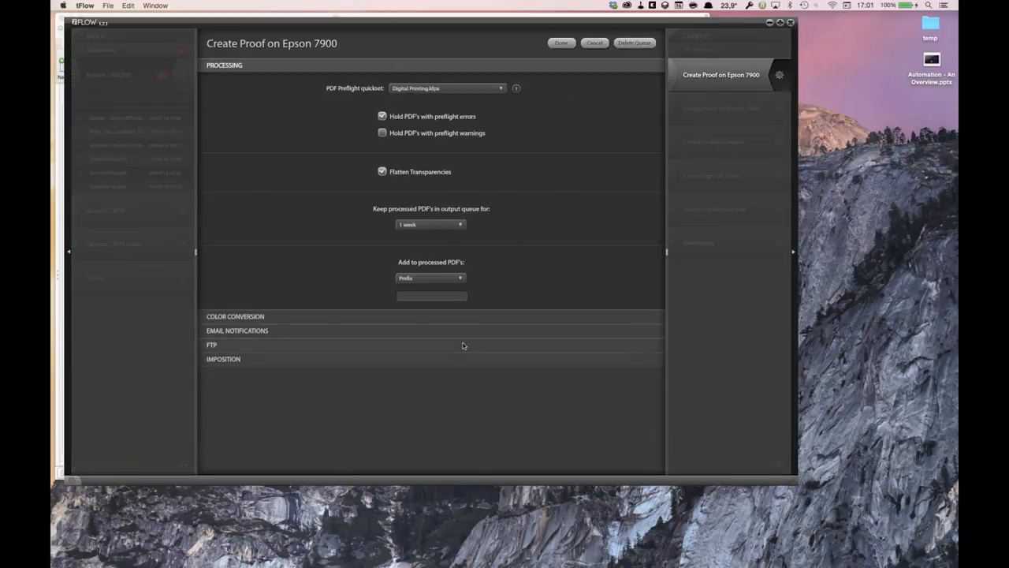
click(461, 345)
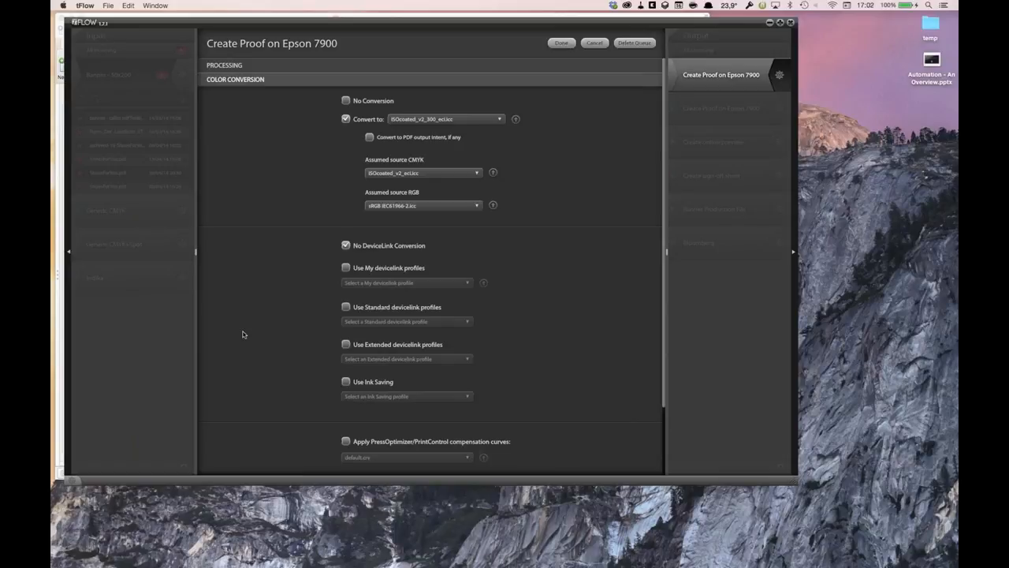
- Look through the Standard devicelink profiles available for the proof queue's color conversion and try the Extended devicelink profiles option
click(466, 322)
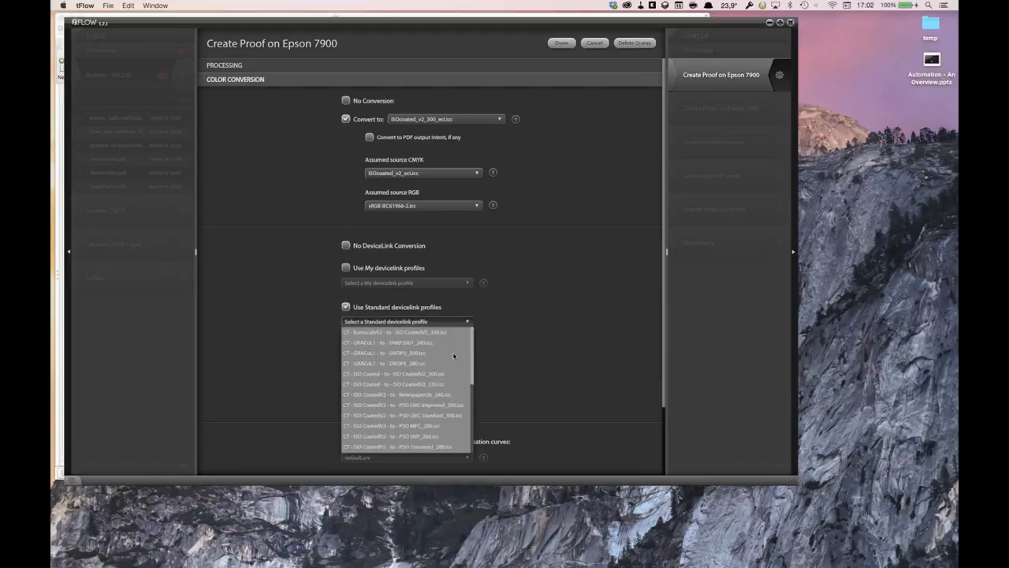
click(502, 251)
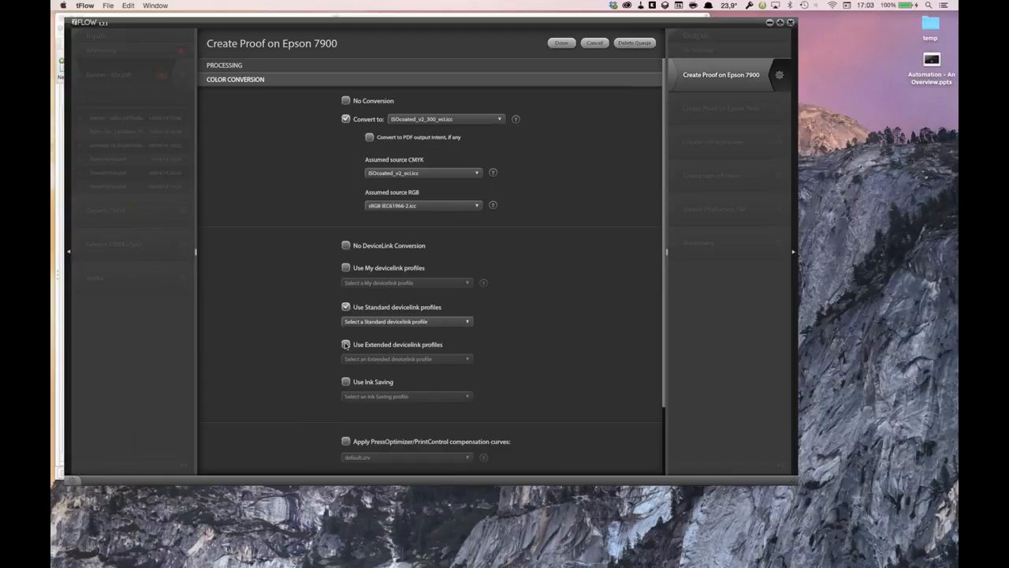
click(345, 345)
- Enable Use Ink Saving for the queue's color conversion and look through the available ink saving profiles without choosing one
click(345, 381)
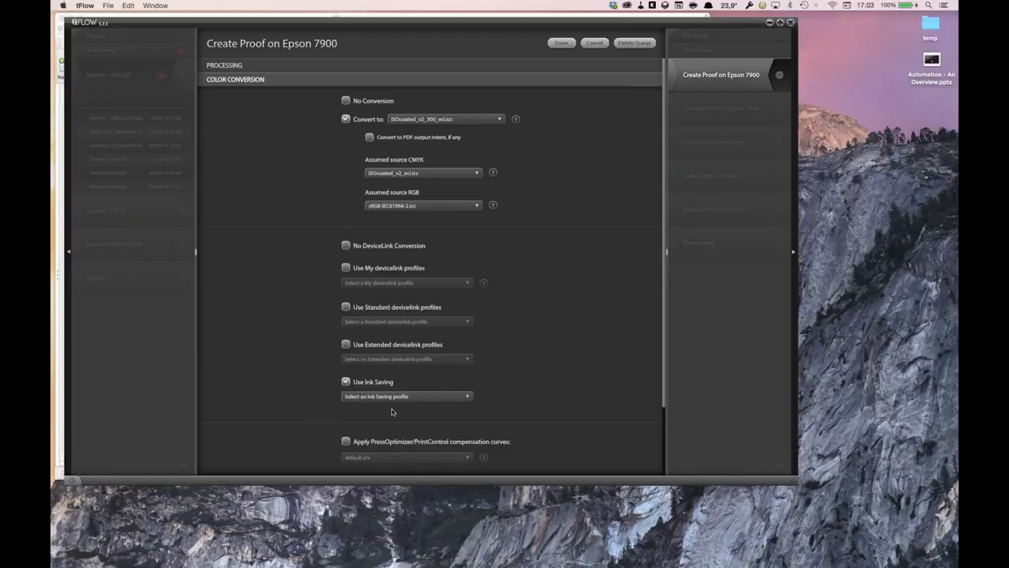
click(467, 398)
click(476, 286)
click(432, 396)
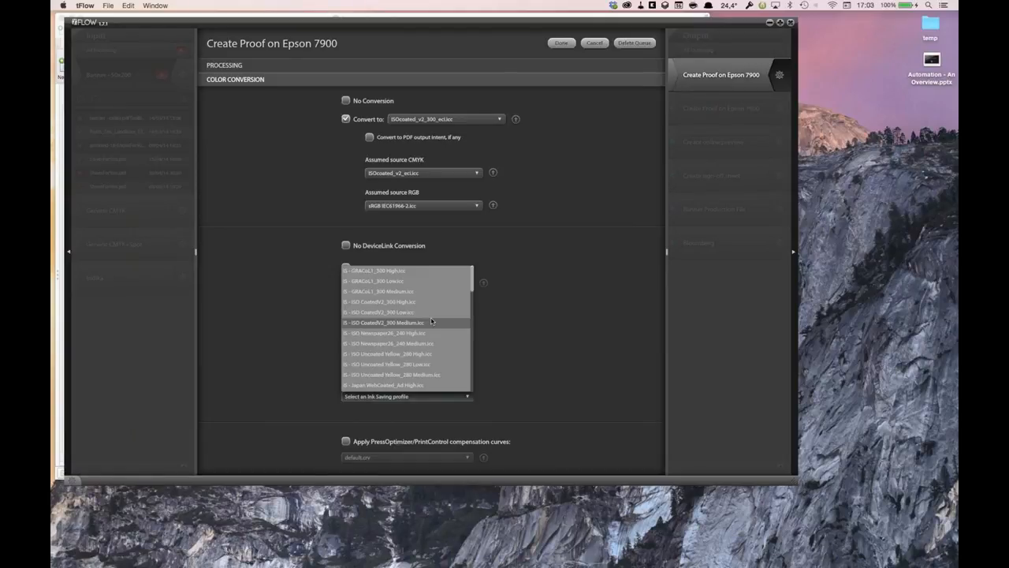
click(583, 376)
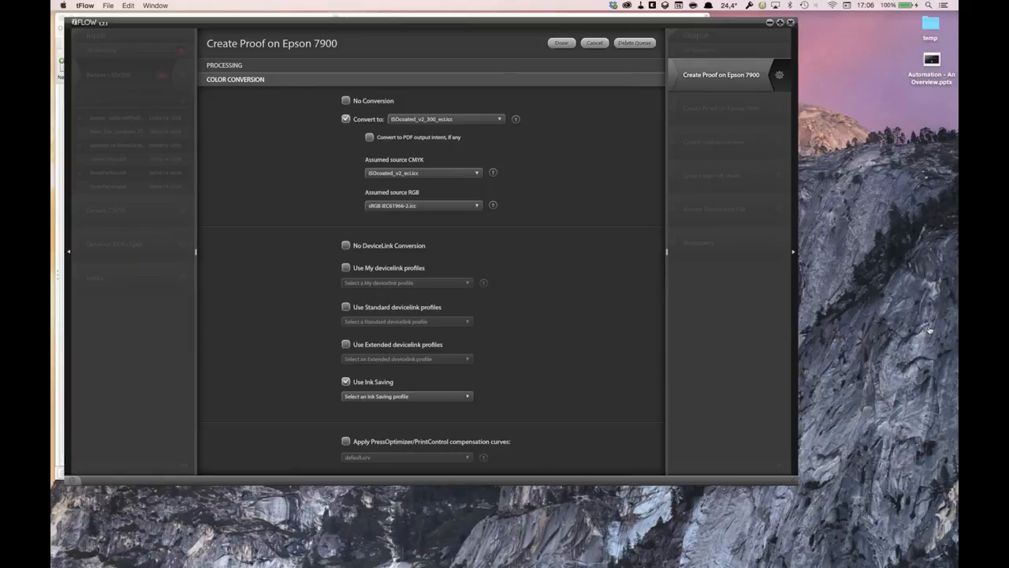
- Switch to the Automation - An Overview presentation in PowerPoint and go to the Laidback Solutions FileTrain slide
key(super+Tab)
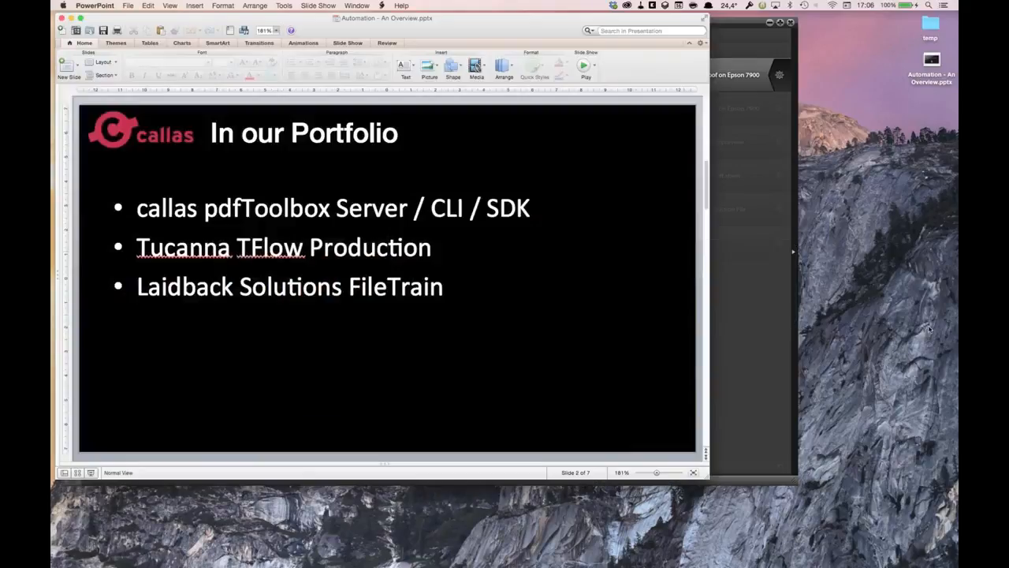
scroll(581, 243, down, 10)
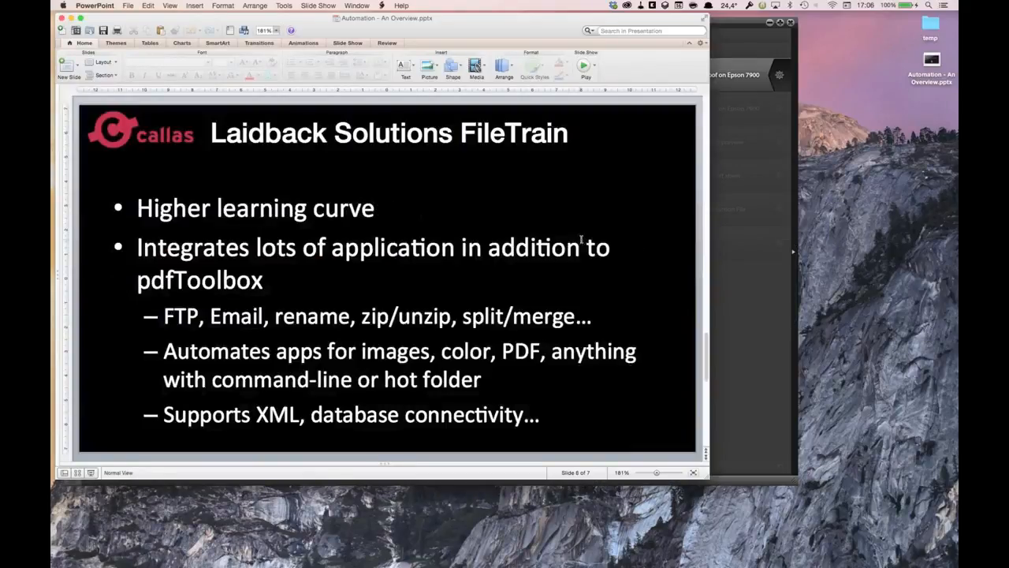